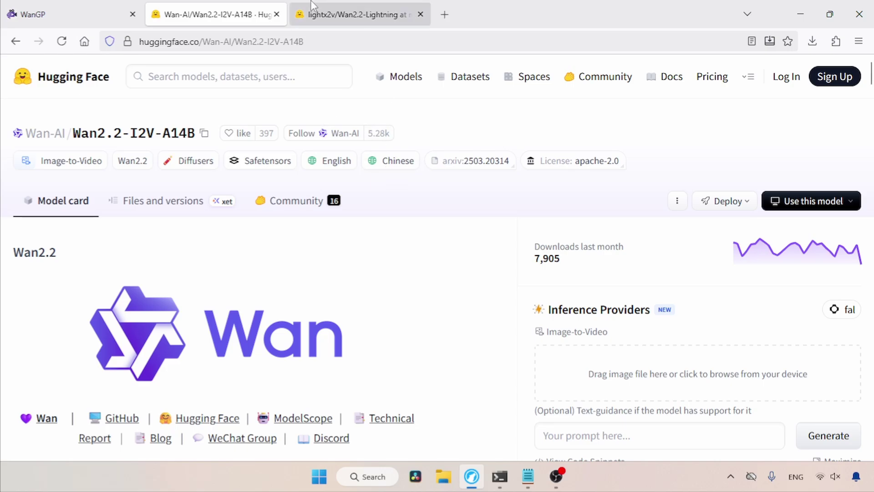
# In the Wan2.2-Lightning Seko-V1 folder, highlight the high_noise_model and low_noise_model file names
pyautogui.click(357, 14)
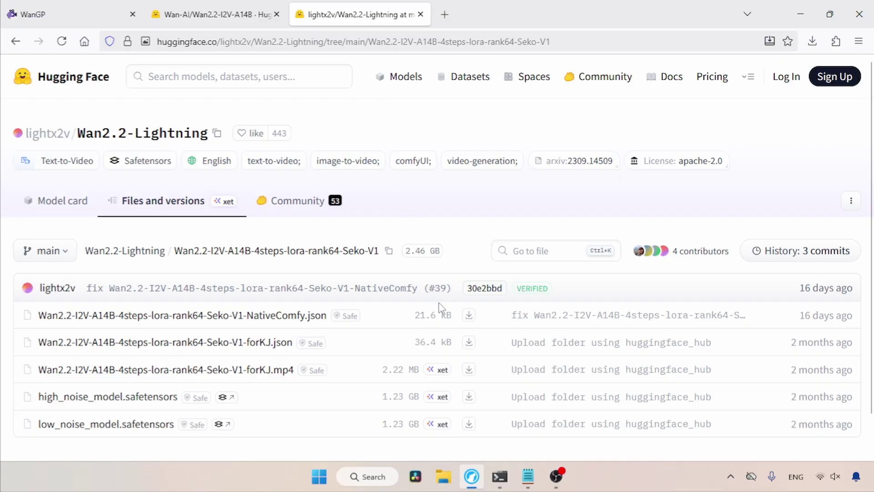
pyautogui.scroll(-1, 871, 122)
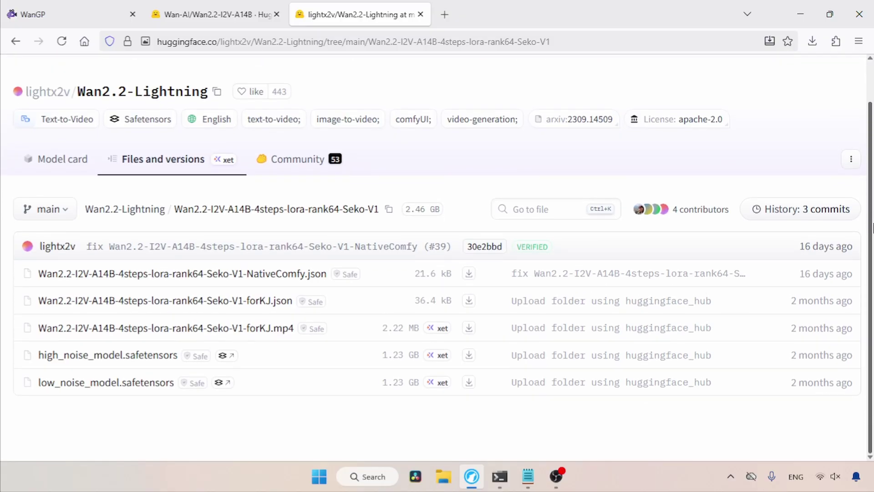
pyautogui.moveTo(37, 354); pyautogui.dragTo(242, 352)
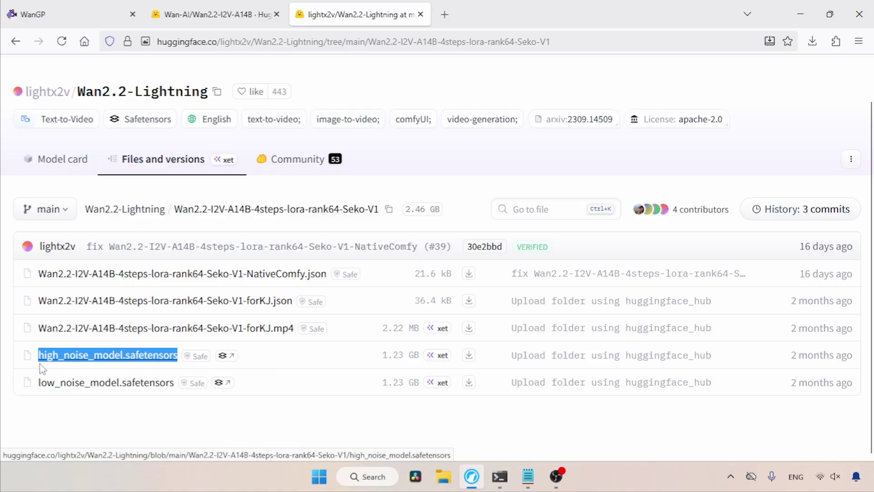
pyautogui.moveTo(37, 382); pyautogui.dragTo(277, 378)
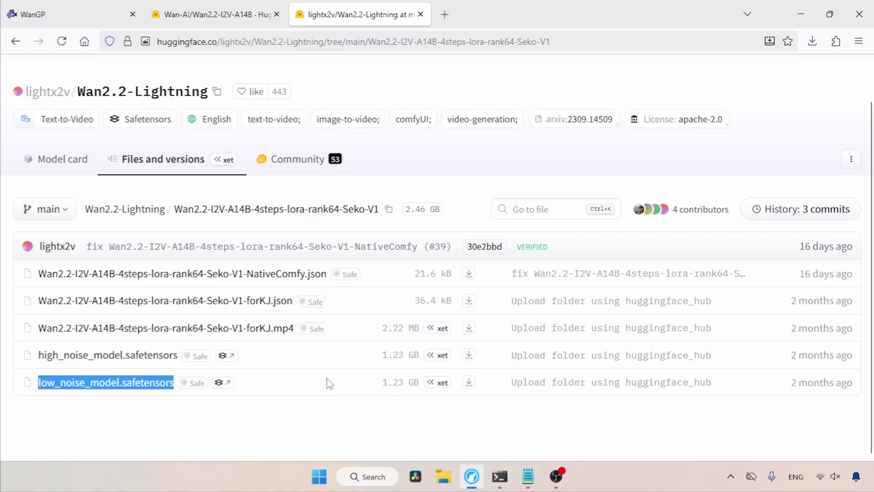
# Copy both downloaded Wan2.2-I2V-A14B 4-step LoRA files from the Downloads folder
pyautogui.click(443, 479)
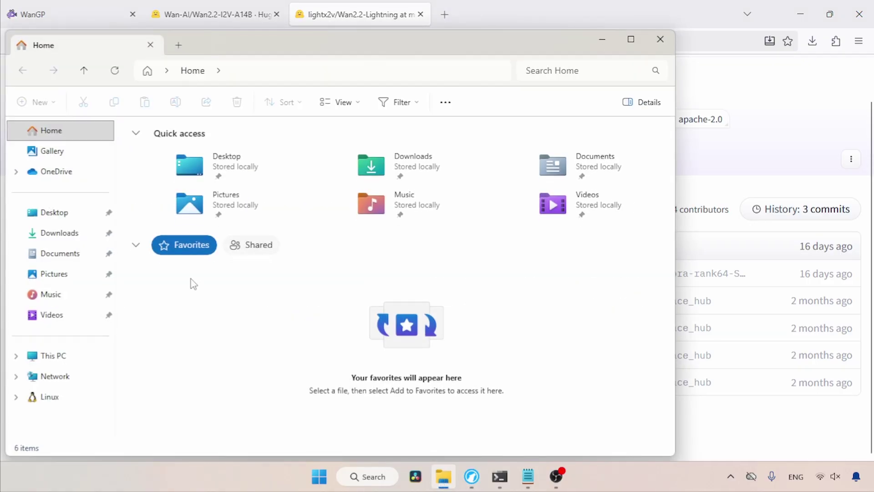
pyautogui.click(74, 236)
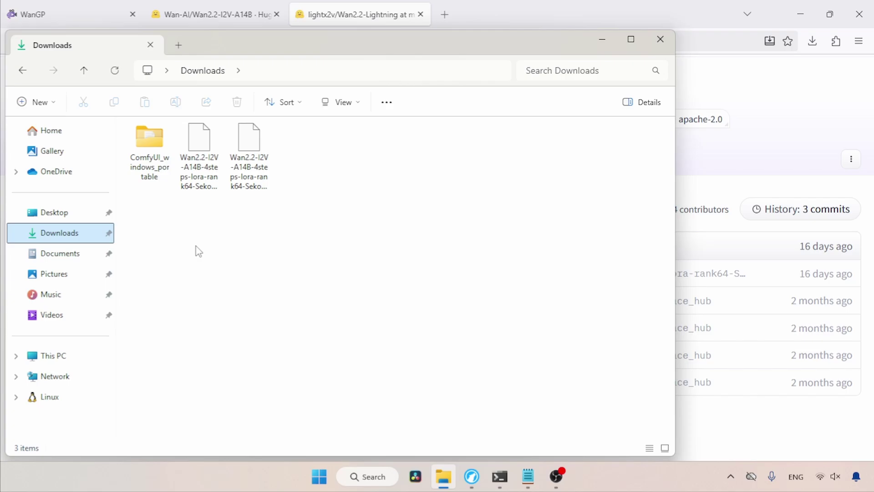
pyautogui.moveTo(198, 251); pyautogui.dragTo(317, 176)
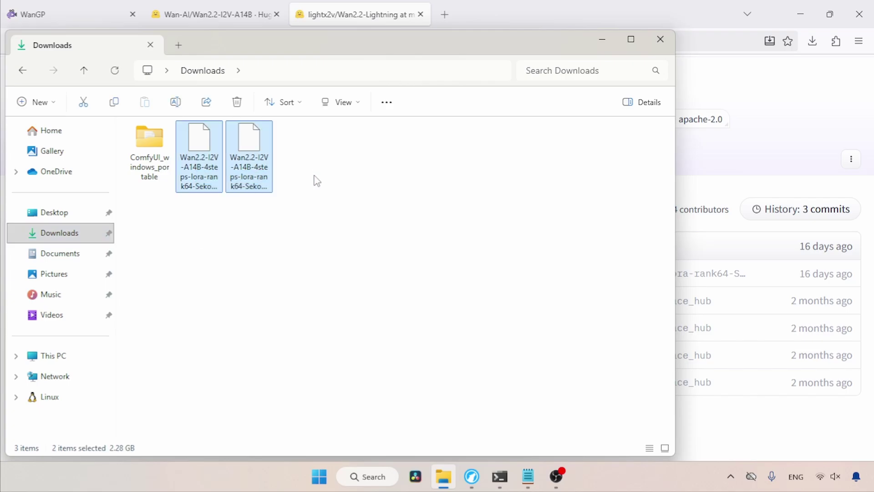
pyautogui.click(199, 136)
pyautogui.press('F2')
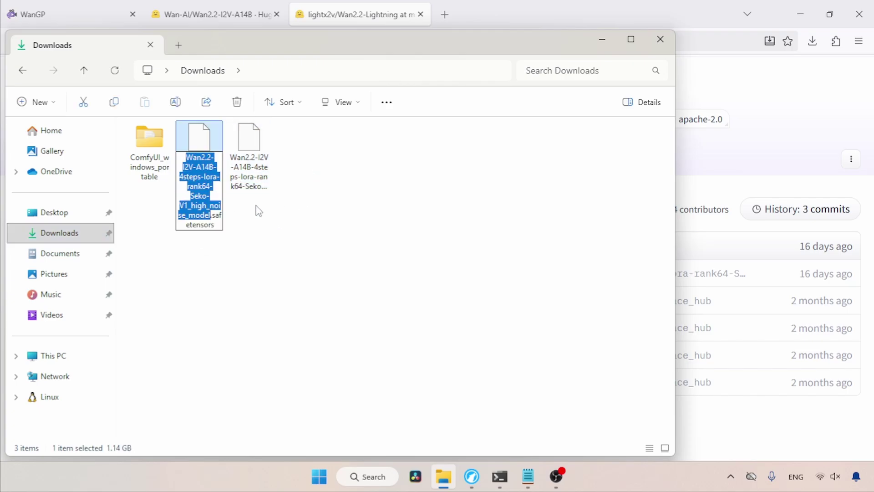
pyautogui.moveTo(369, 239); pyautogui.dragTo(191, 132)
pyautogui.hotkey('ctrl', 'c')
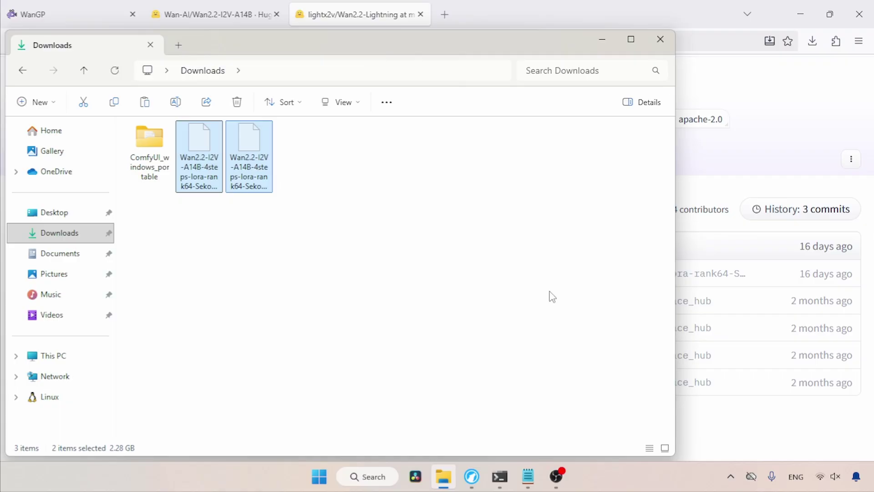
# Paste the two LoRA files into %homepath%\Wan2GP\loras
pyautogui.click(342, 69)
pyautogui.write('%home')
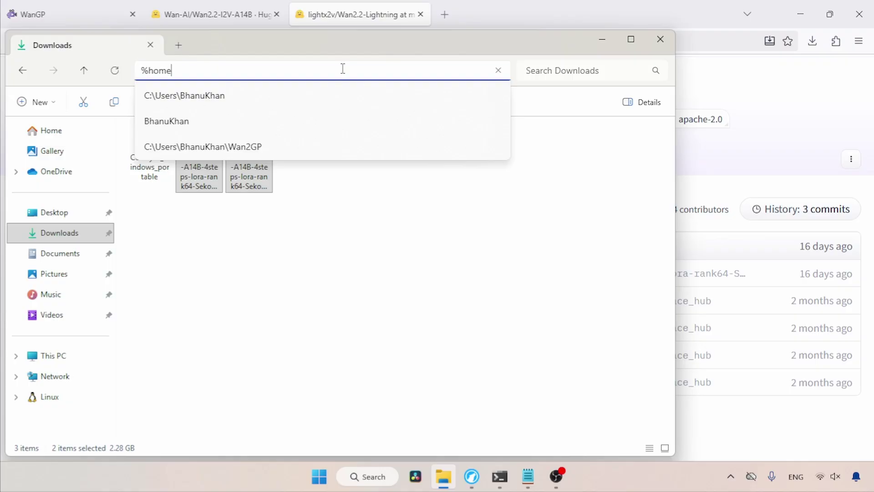
pyautogui.write('path%')
pyautogui.press('Return')
pyautogui.click(653, 202)
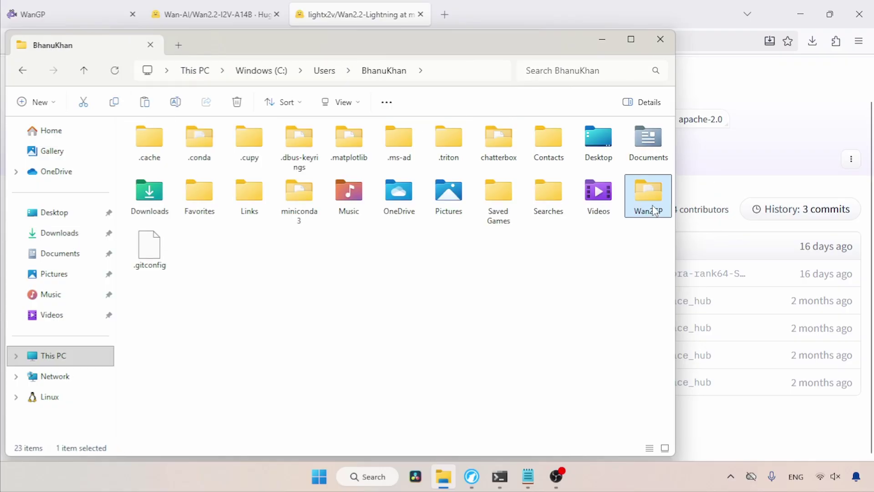
pyautogui.doubleClick(651, 200)
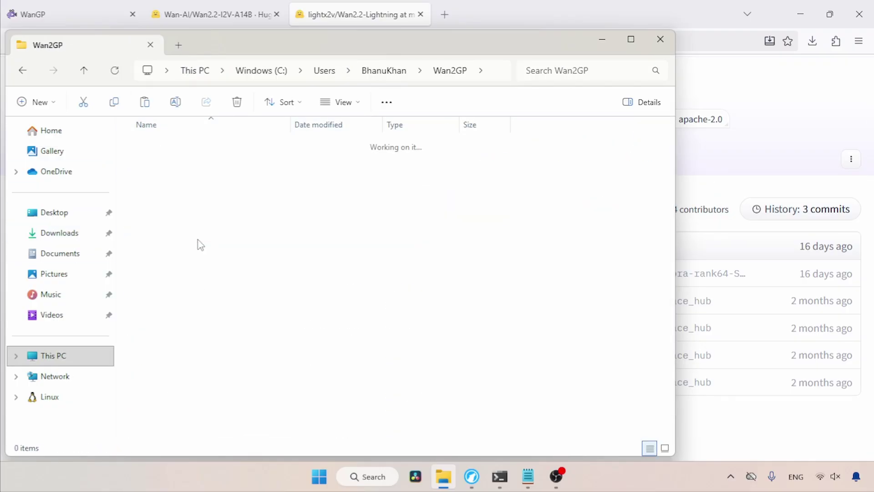
pyautogui.press('Return')
pyautogui.hotkey('ctrl', 'v')
pyautogui.click(344, 244)
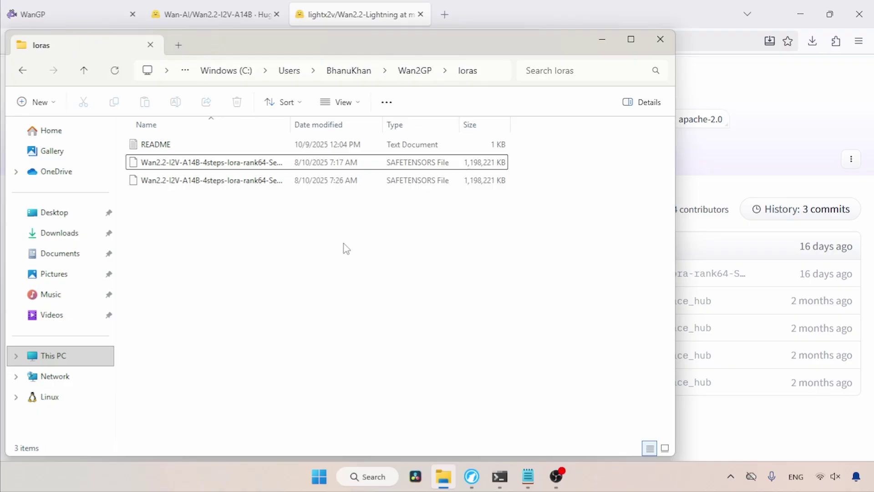
# Close File Explorer and both Hugging Face tabs
pyautogui.click(660, 39)
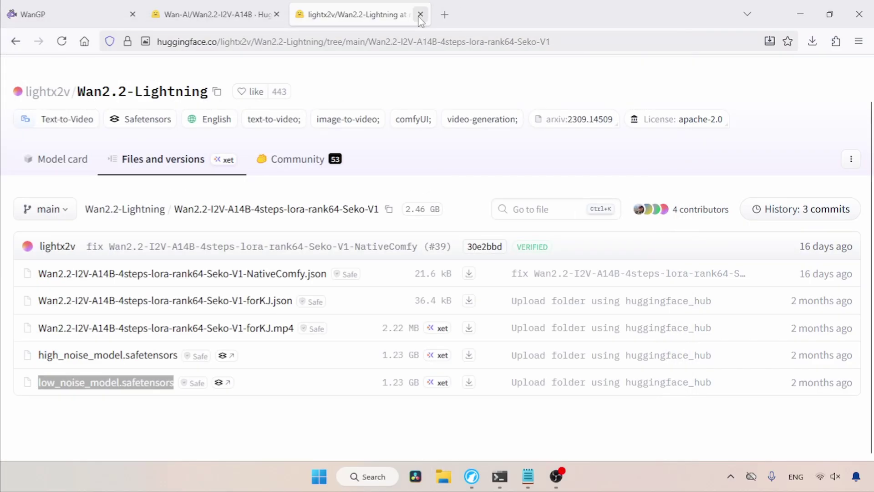
pyautogui.click(420, 14)
pyautogui.click(277, 15)
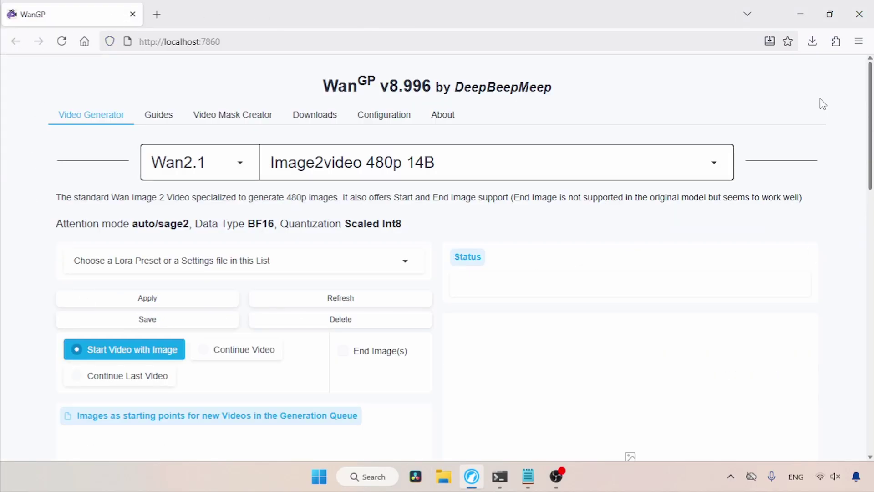
# Select the Wan2.2 family's Image2video 14B model and view the Lora preset list
pyautogui.click(214, 161)
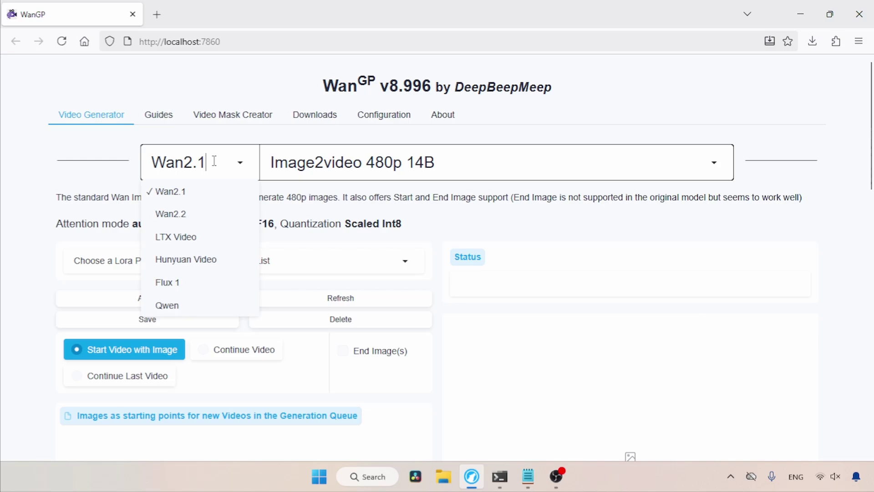
pyautogui.click(216, 217)
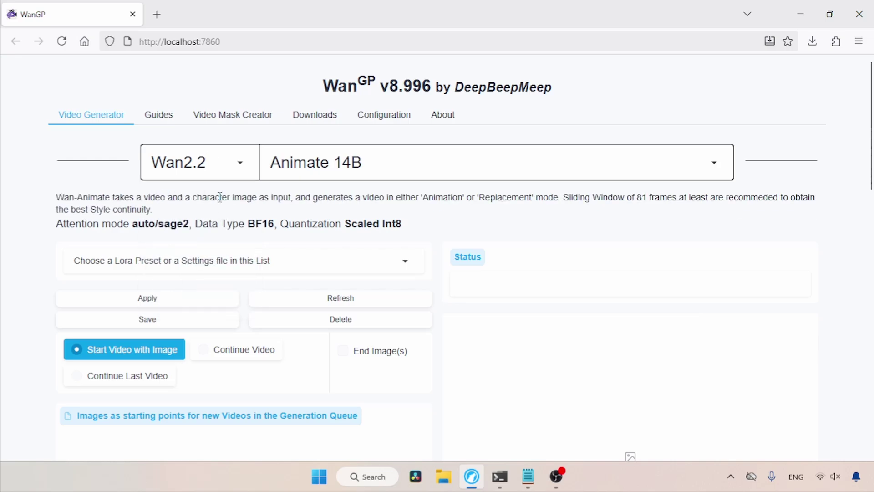
pyautogui.click(581, 155)
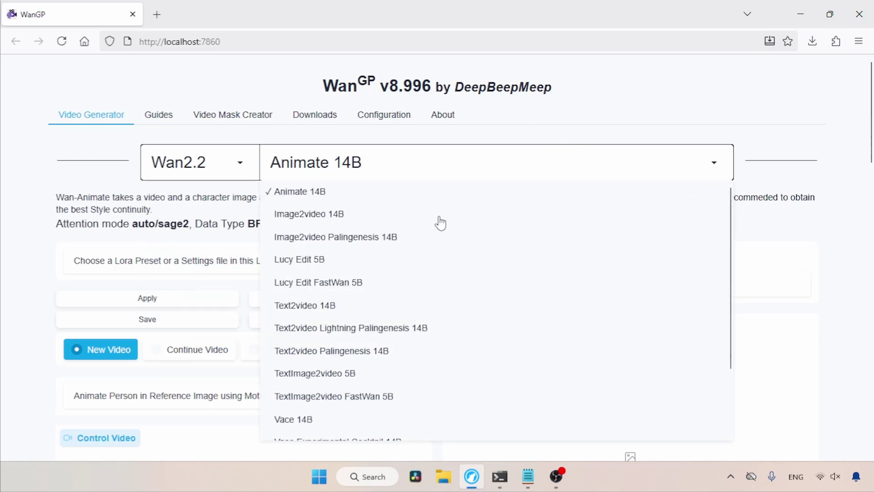
pyautogui.click(312, 214)
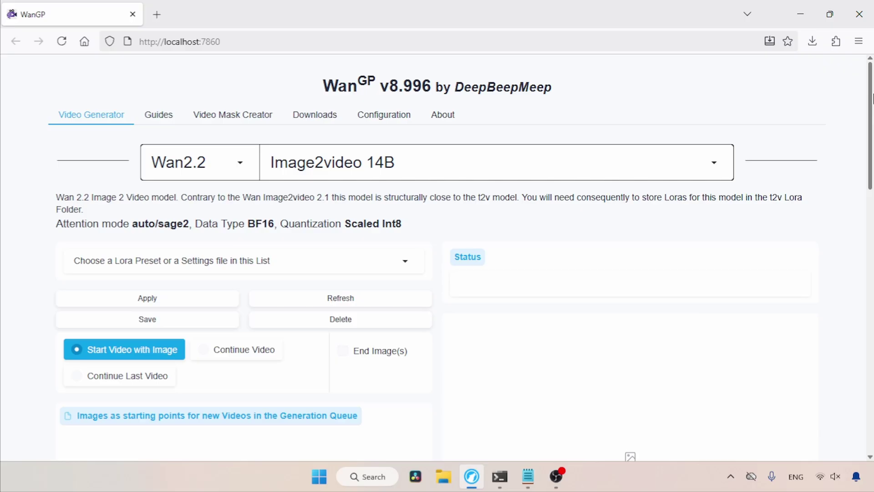
pyautogui.scroll(-2, 872, 129)
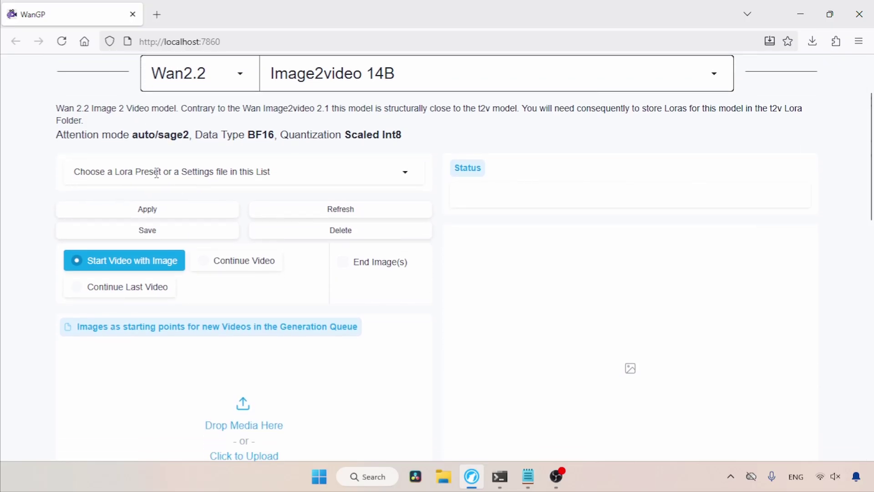
pyautogui.click(156, 172)
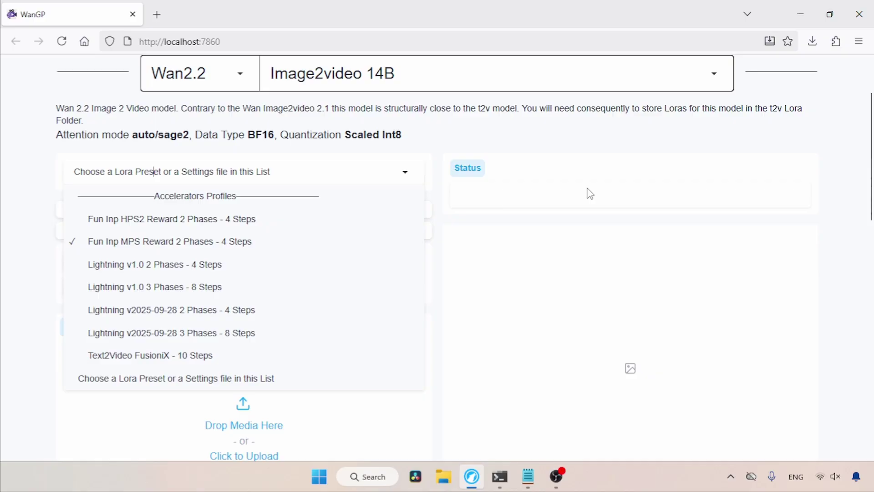
# Load pexels-prolificpeople-33711190, the mother-and-child photo, as the start image
pyautogui.click(563, 156)
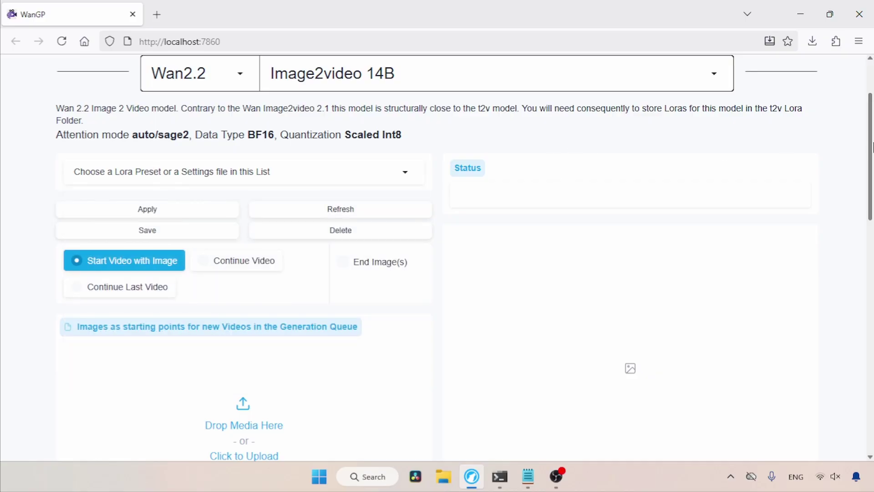
pyautogui.moveTo(872, 106); pyautogui.dragTo(870, 137)
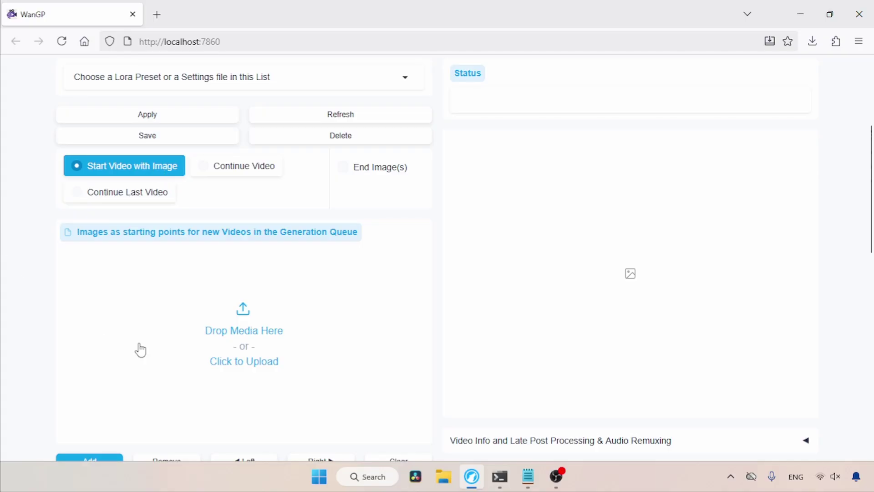
pyautogui.click(276, 334)
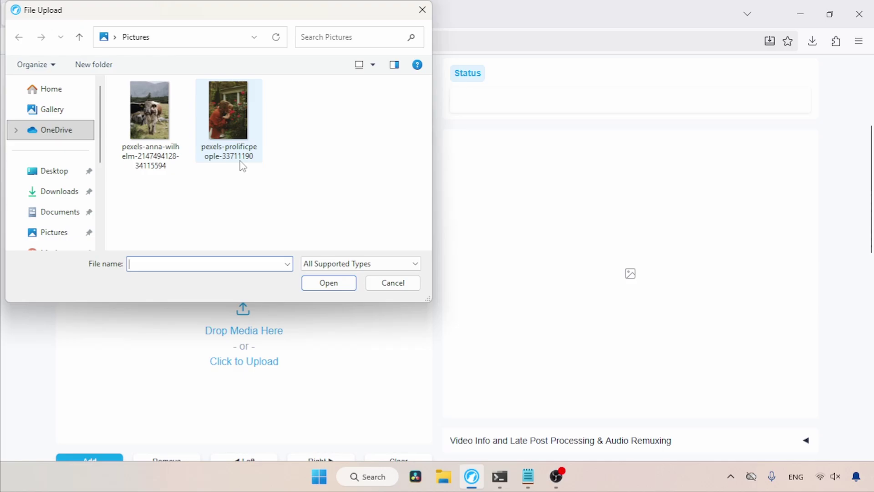
pyautogui.click(236, 143)
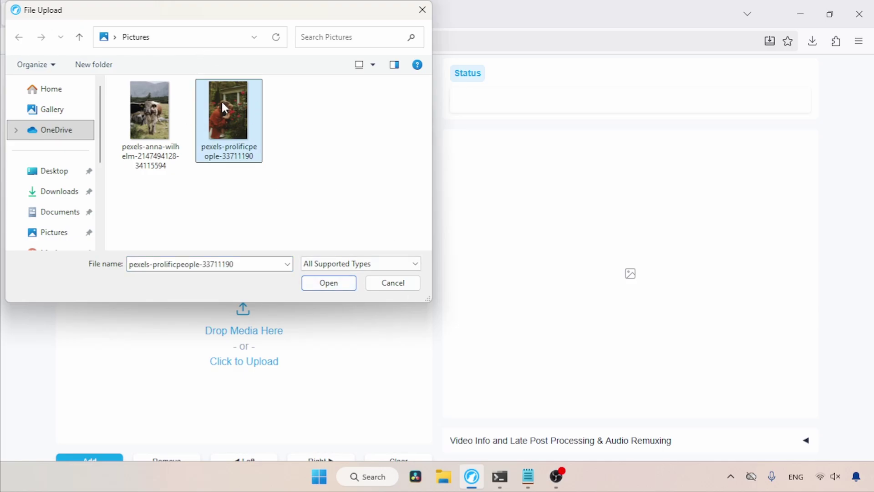
pyautogui.click(348, 285)
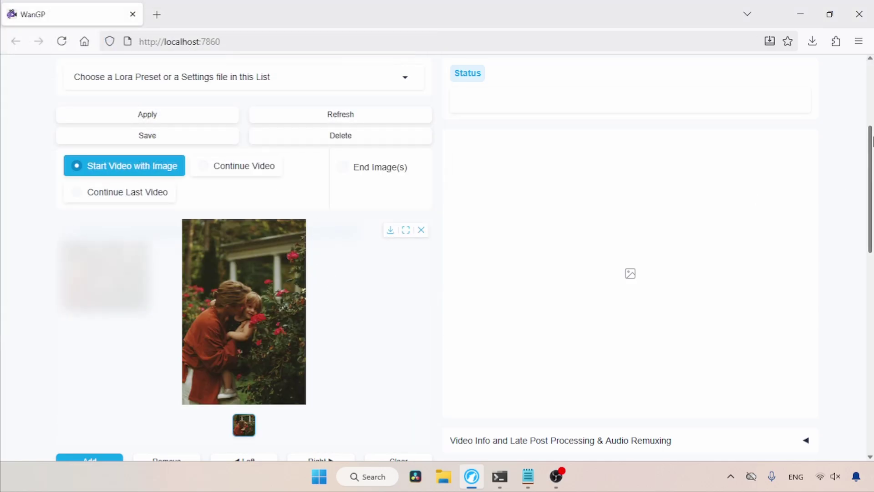
# Replace the mammoth prompt with "a woman playing with her child"
pyautogui.moveTo(870, 150); pyautogui.dragTo(869, 230)
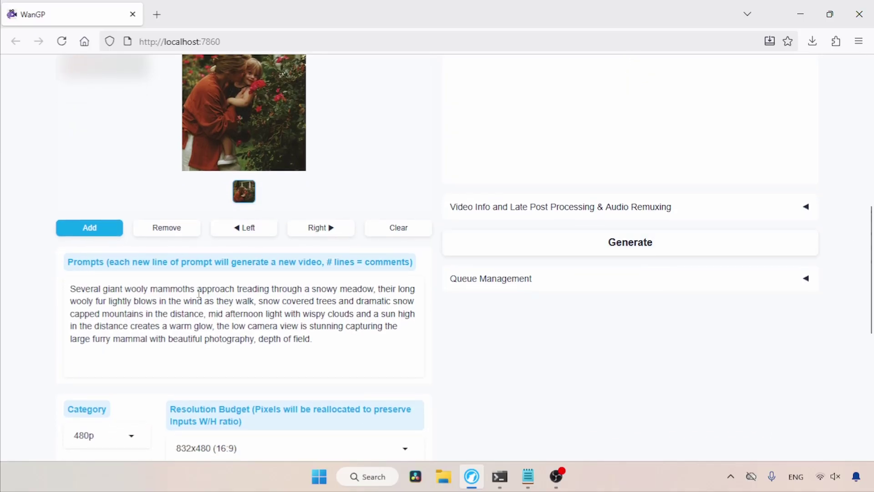
pyautogui.click(322, 344)
pyautogui.hotkey('ctrl', 'a')
pyautogui.press('BackSpace')
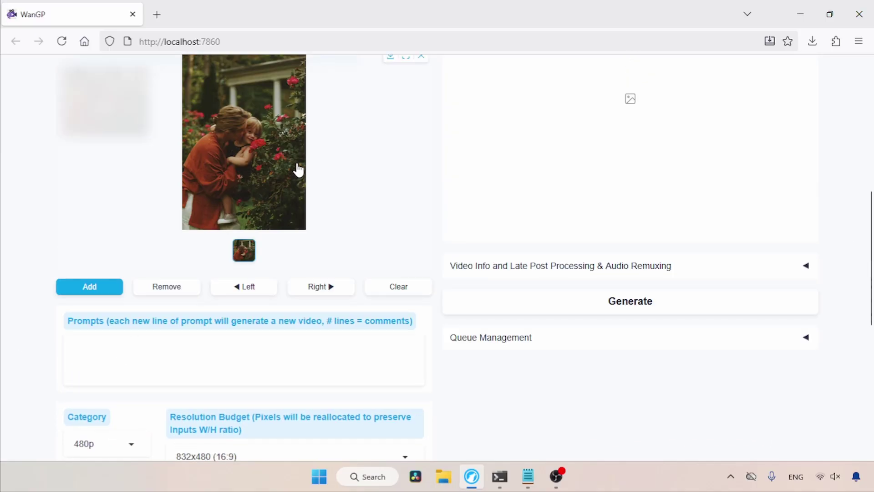
pyautogui.write('a woman playing with her child')
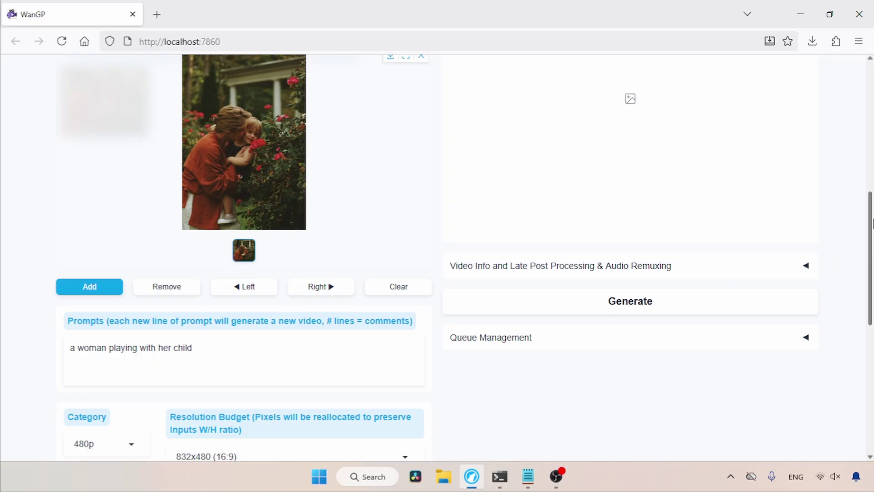
pyautogui.moveTo(871, 220); pyautogui.dragTo(871, 280)
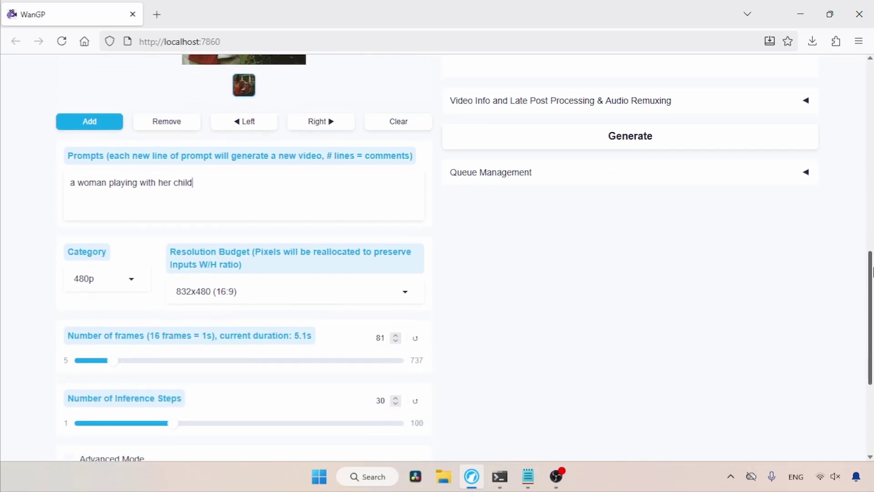
# Keep the 480p category and set the resolution budget to portrait 480x832 (9:16)
pyautogui.click(113, 277)
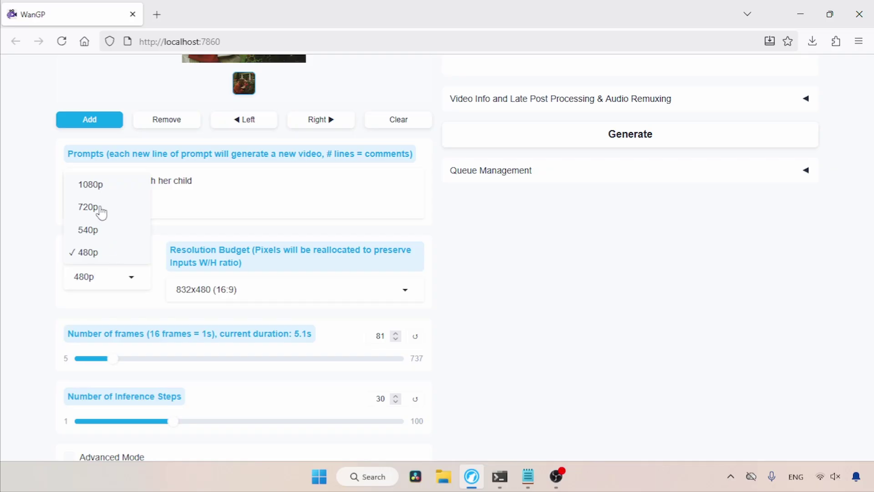
pyautogui.click(104, 255)
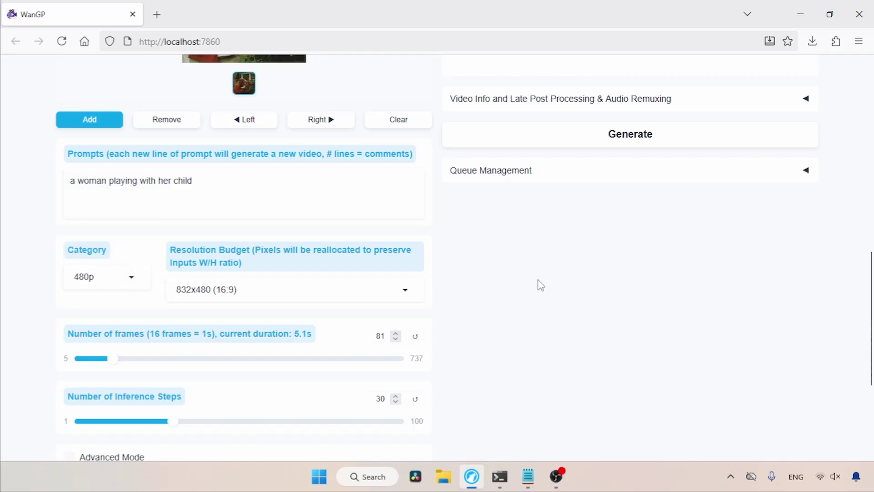
pyautogui.click(299, 290)
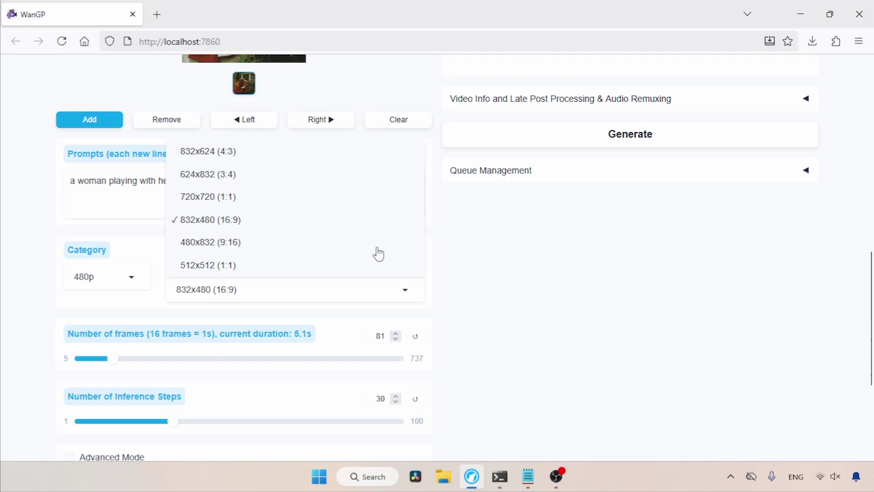
pyautogui.moveTo(868, 291); pyautogui.dragTo(867, 218)
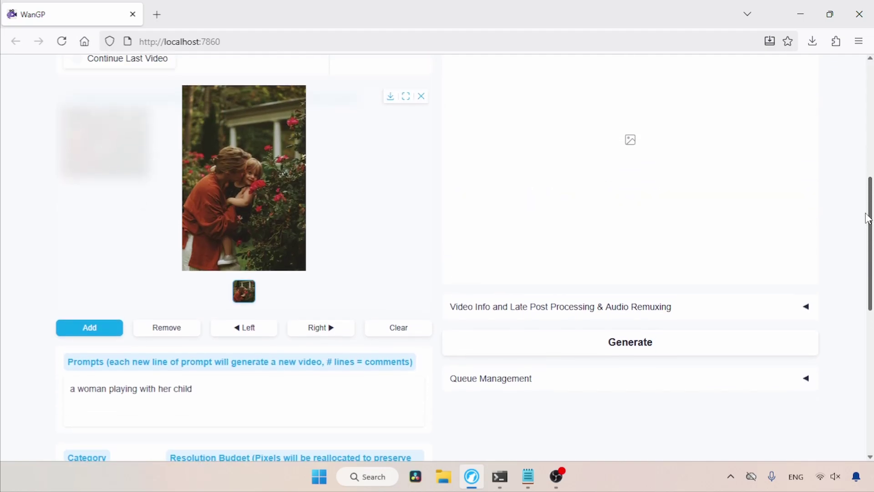
pyautogui.scroll(-5, 356, 334)
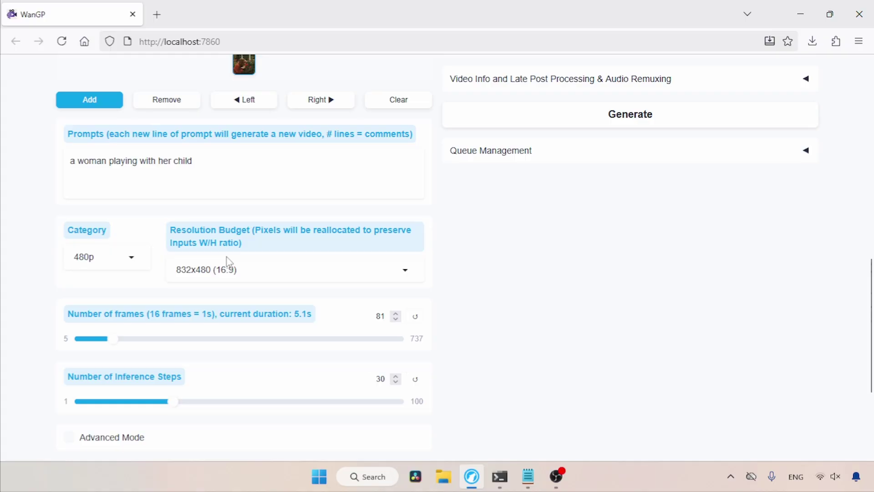
pyautogui.click(219, 268)
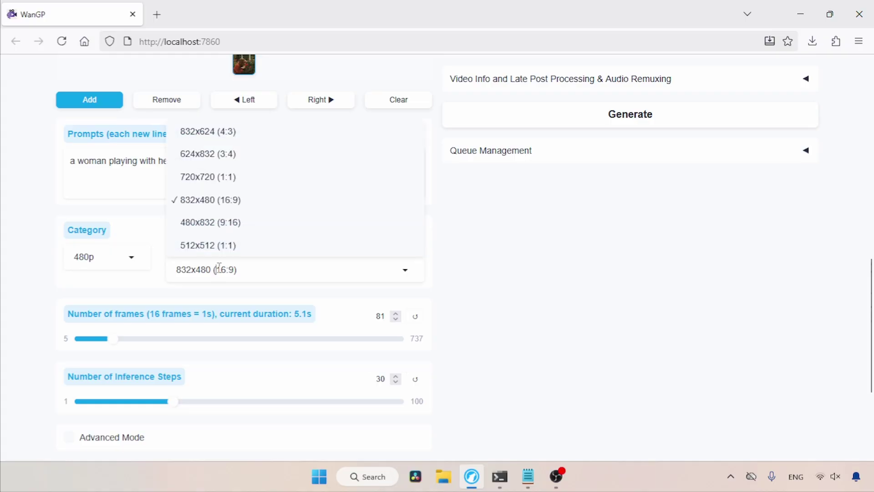
pyautogui.click(234, 227)
pyautogui.scroll(-3, 870, 271)
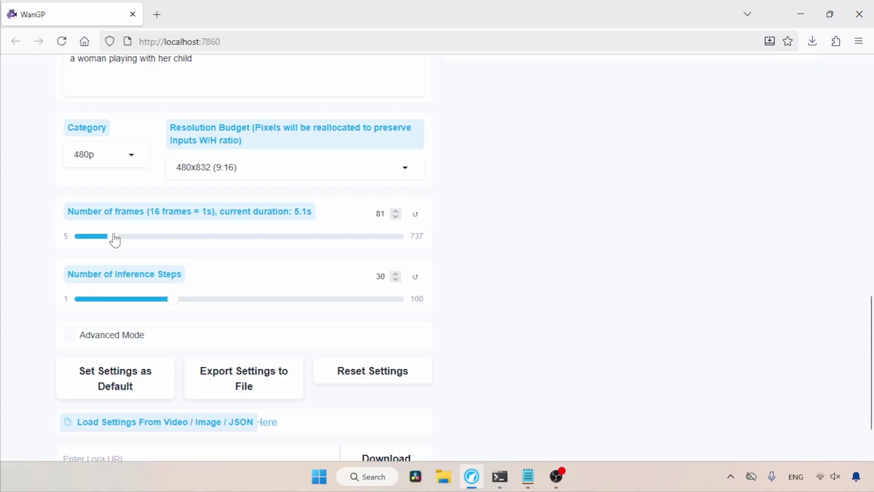
# Try frame counts of 737 and 177, then reset the frames to the default 81
pyautogui.moveTo(113, 238); pyautogui.dragTo(431, 252)
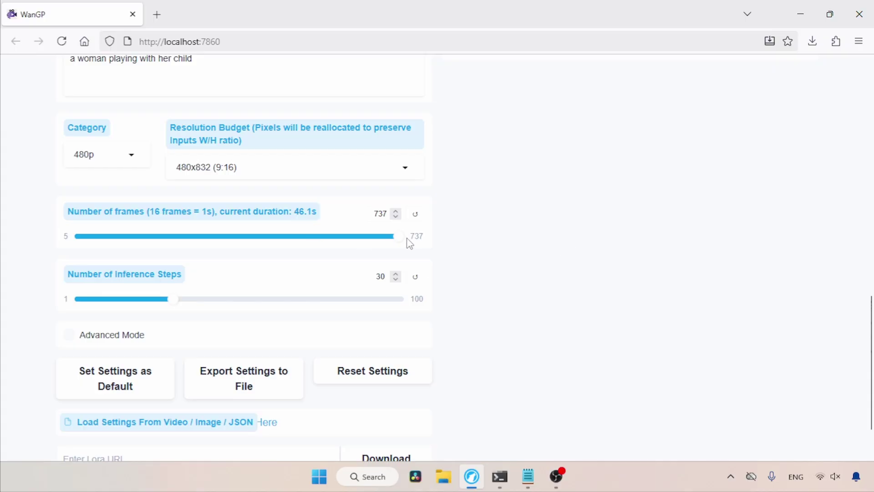
pyautogui.moveTo(396, 243); pyautogui.dragTo(155, 239)
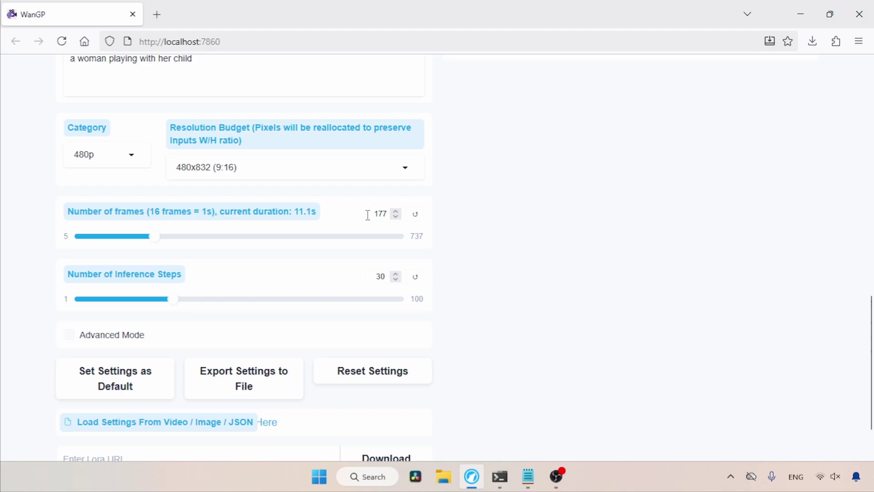
pyautogui.doubleClick(389, 214)
pyautogui.click(415, 214)
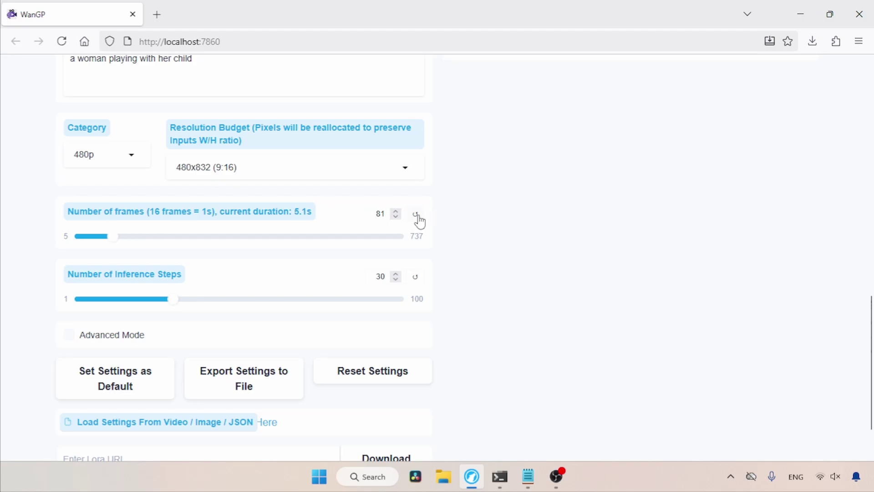
pyautogui.scroll(-2, 142, 150)
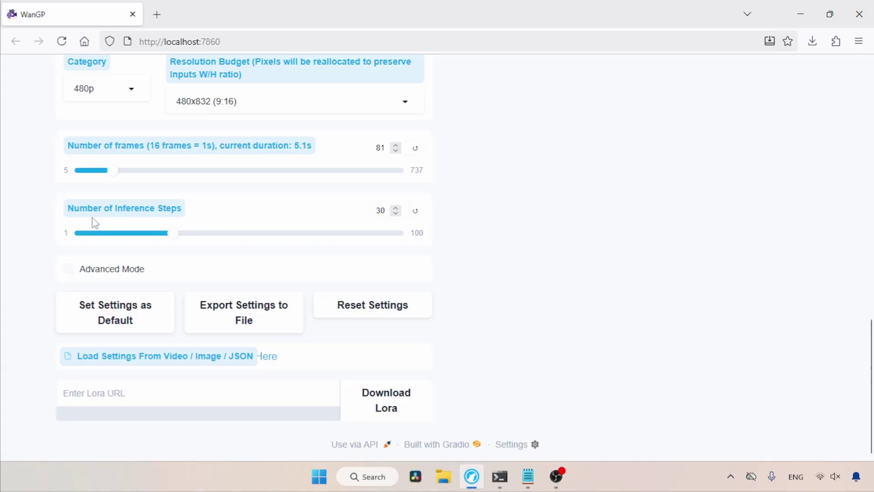
# Set inference steps to 4 and turn on Advanced Mode
pyautogui.moveTo(387, 211); pyautogui.dragTo(318, 211)
pyautogui.write('4')
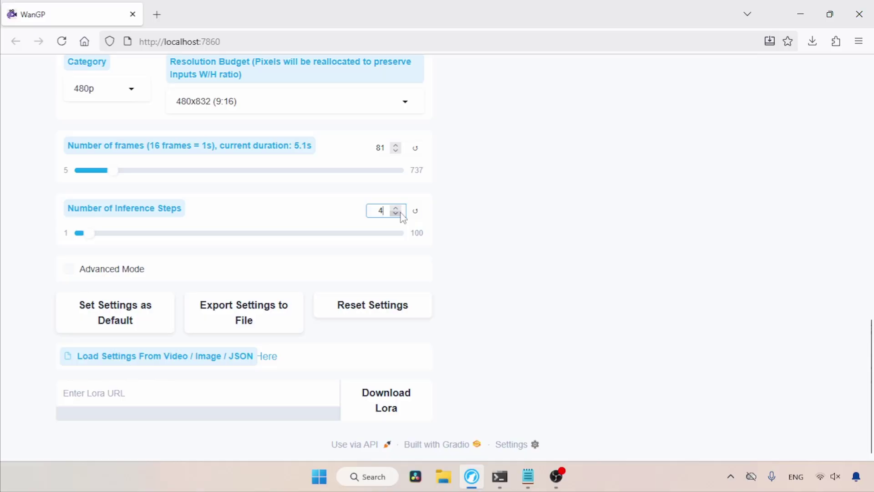
pyautogui.click(107, 273)
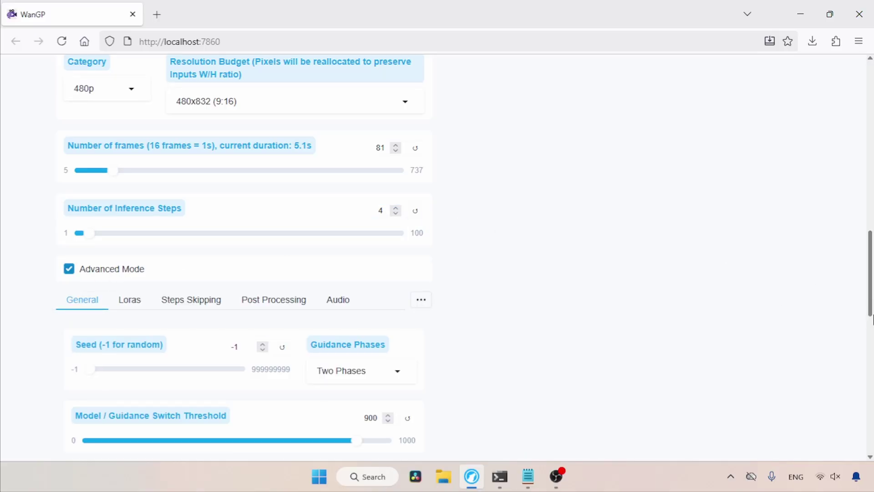
pyautogui.moveTo(872, 278); pyautogui.dragTo(872, 314)
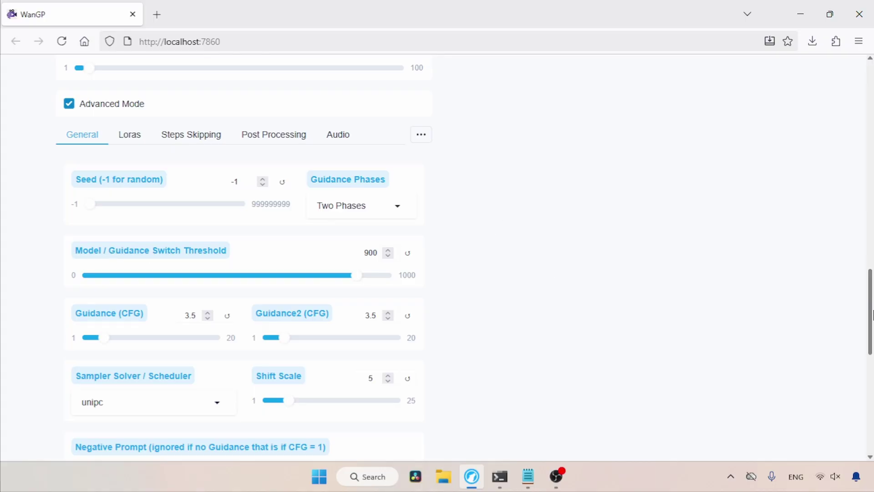
pyautogui.scroll(-2, 871, 309)
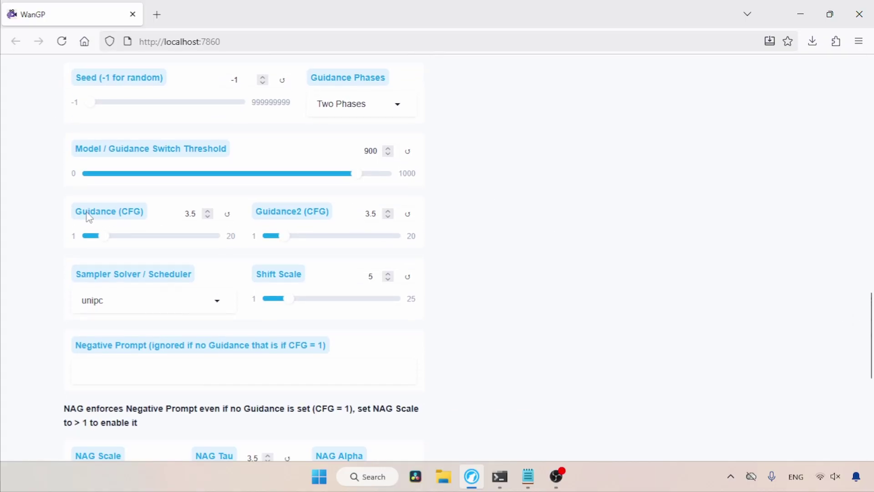
# Set both Guidance (CFG) and Guidance2 (CFG) to 1
pyautogui.doubleClick(190, 214)
pyautogui.write('1')
pyautogui.doubleClick(383, 213)
pyautogui.write('1')
pyautogui.click(475, 217)
pyautogui.click(376, 214)
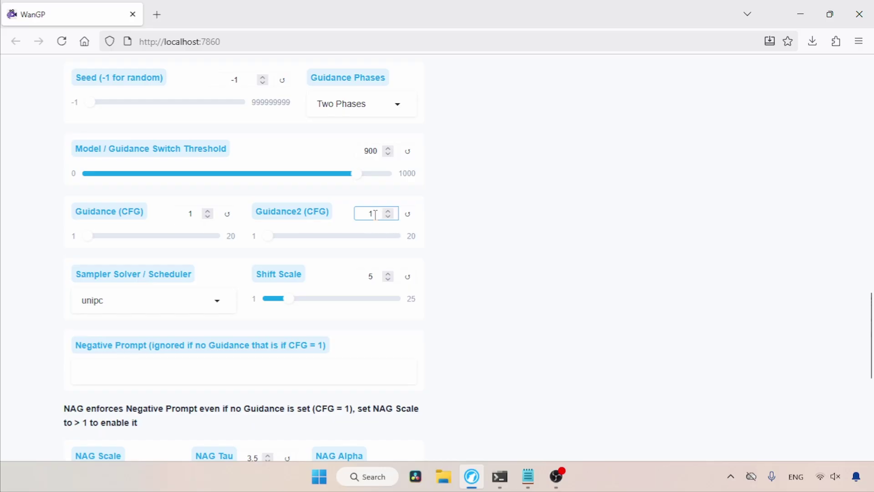
pyautogui.scroll(-2, 155, 245)
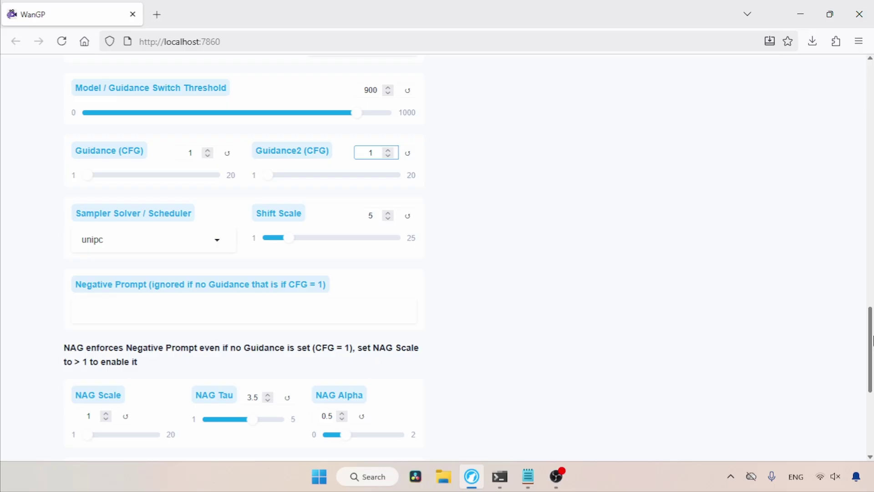
pyautogui.scroll(-1, 872, 341)
pyautogui.scroll(7, 179, 186)
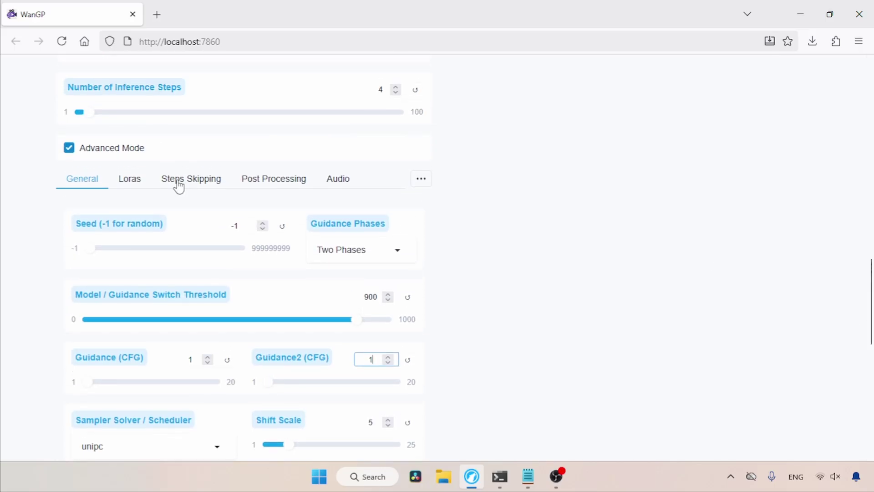
# Activate the high-noise and low-noise Seko-V1 4-step loras
pyautogui.click(130, 179)
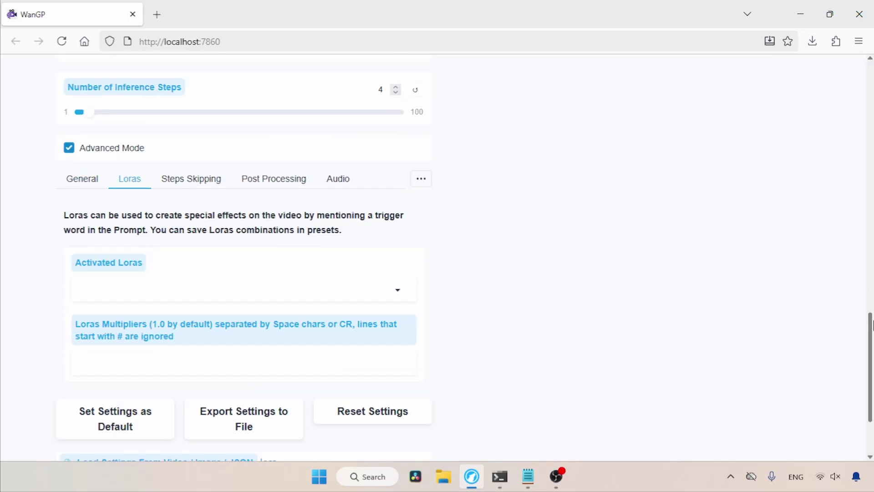
pyautogui.scroll(-1, 872, 324)
pyautogui.click(131, 230)
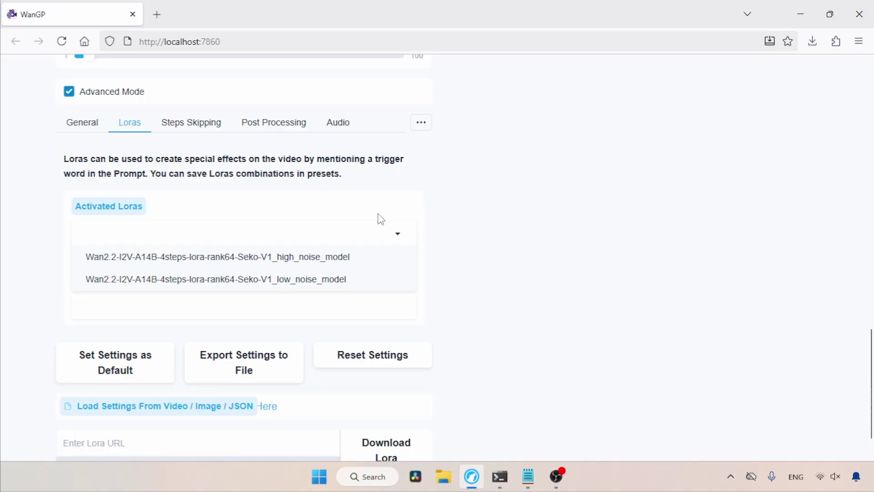
pyautogui.click(271, 257)
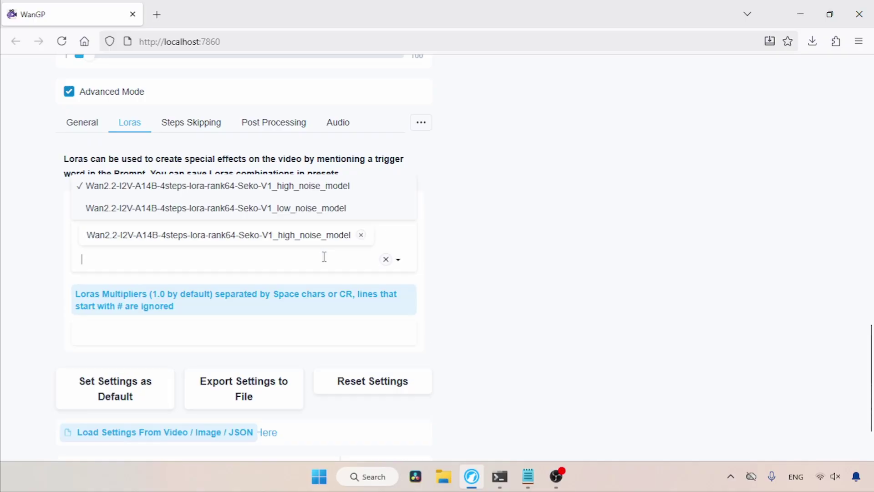
pyautogui.click(289, 215)
pyautogui.click(498, 214)
# Enter 1;0 0;1 as the Loras Multipliers
pyautogui.scroll(-1, 871, 362)
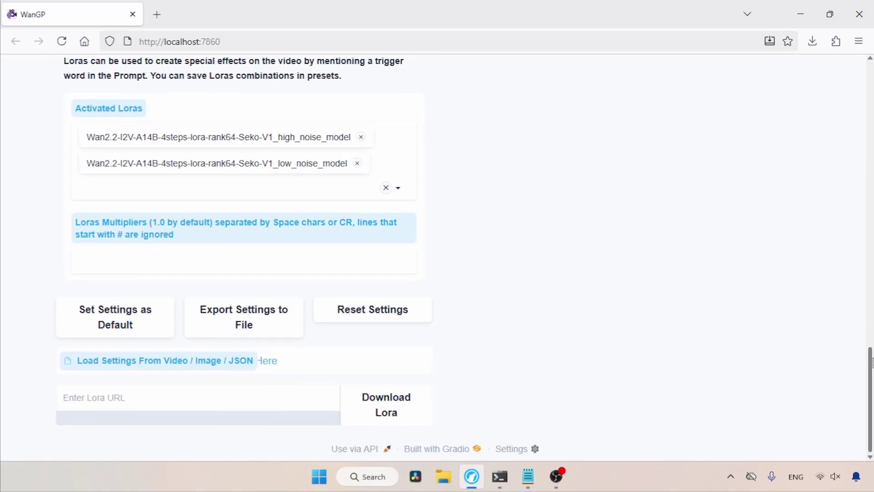
pyautogui.click(146, 260)
pyautogui.write('1')
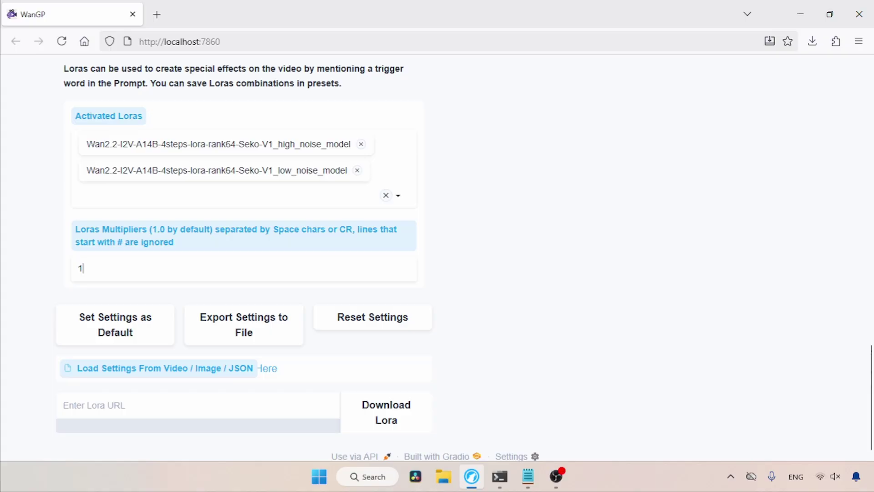
pyautogui.write(';0 0;1')
# Open the Sliding Window settings (window size 129, overlap 1) and select the window size value
pyautogui.scroll(5, 658, 290)
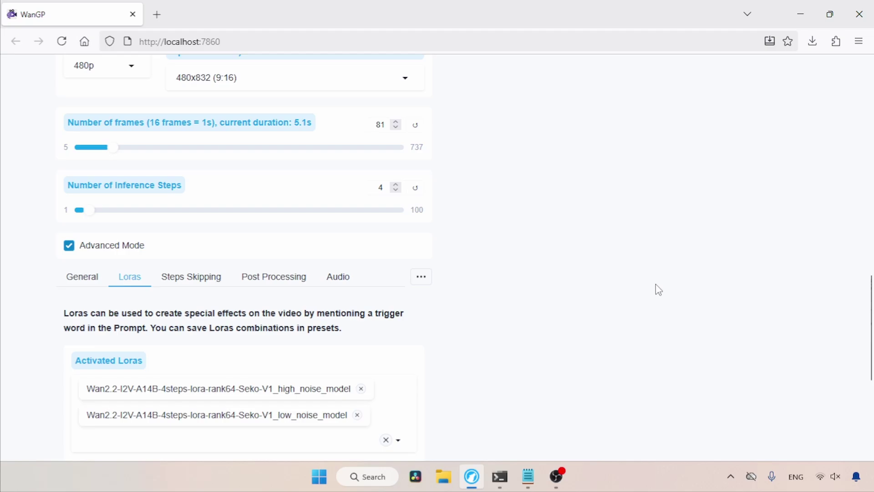
pyautogui.click(200, 285)
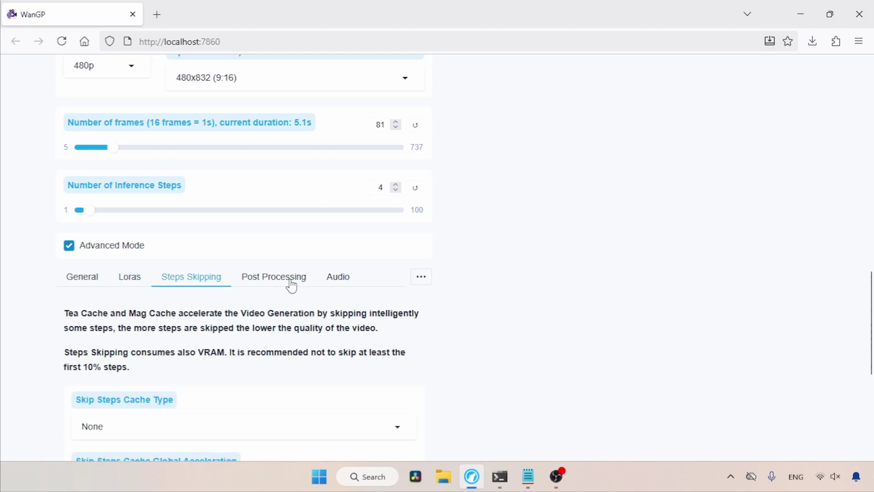
pyautogui.scroll(-3, 291, 286)
pyautogui.click(421, 182)
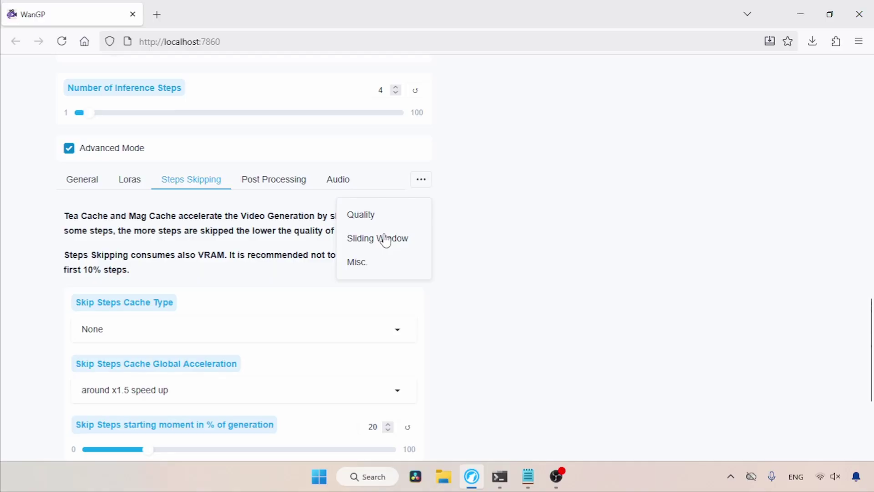
pyautogui.click(397, 246)
pyautogui.scroll(-3, 871, 318)
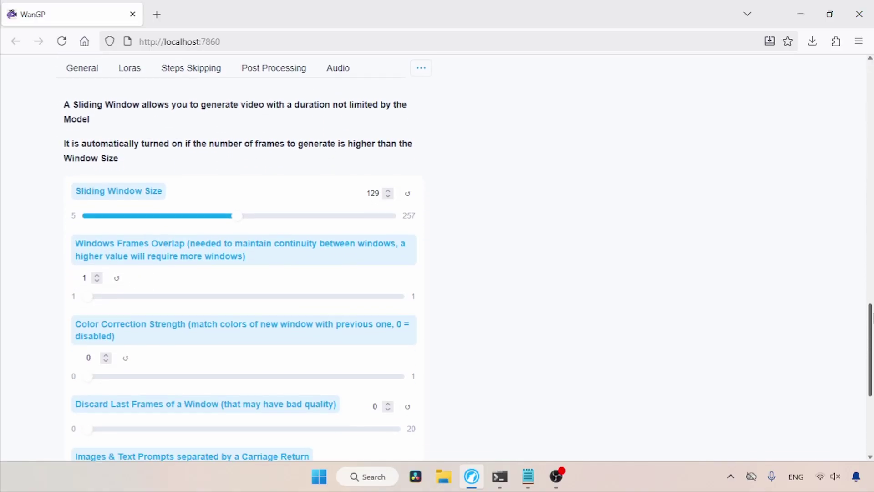
pyautogui.scroll(1, 592, 273)
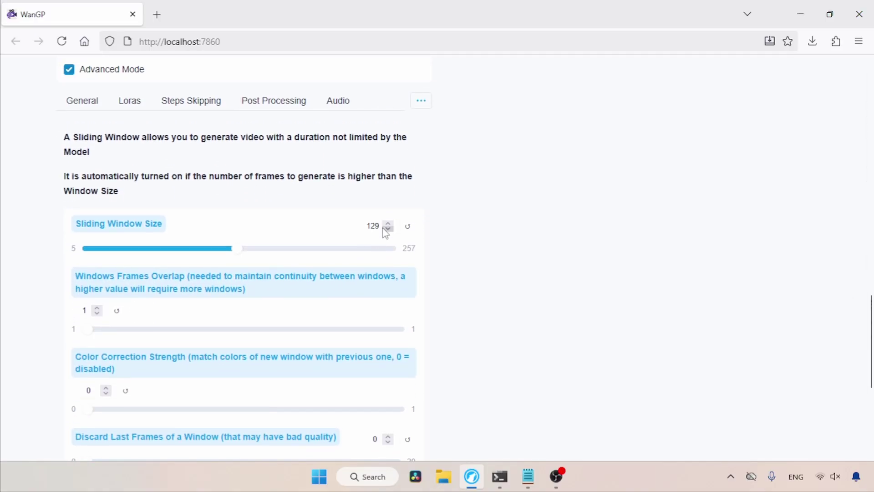
pyautogui.moveTo(381, 226); pyautogui.dragTo(358, 226)
# Enter 81 as the Sliding Window Size and return to the mother-and-child start image
pyautogui.write('81')
pyautogui.scroll(-2, 405, 168)
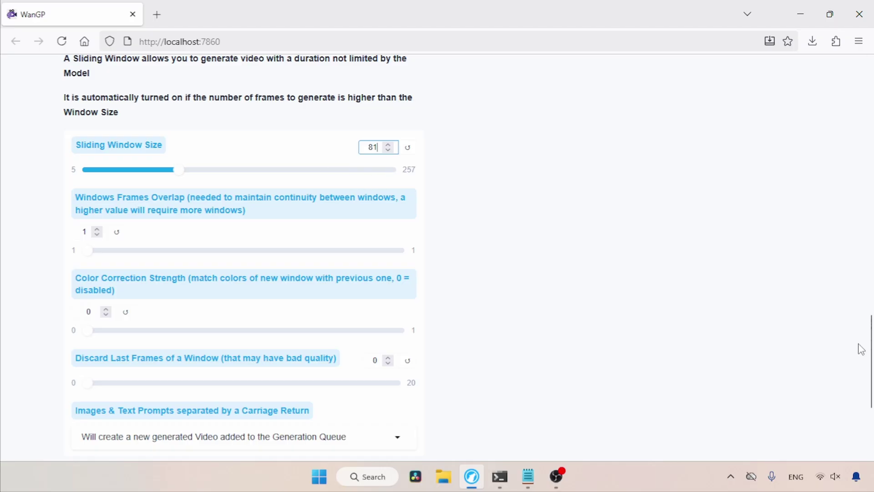
pyautogui.moveTo(861, 347); pyautogui.dragTo(870, 154)
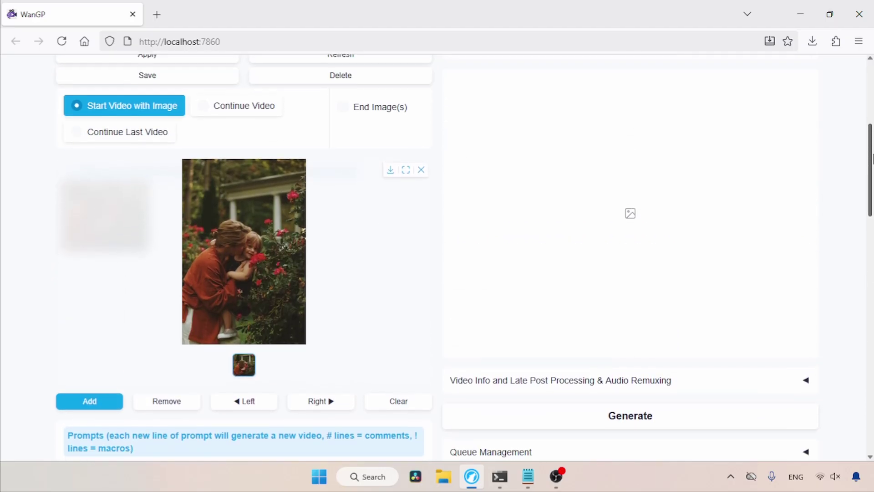
# Generate the 5-second mother-and-child portrait clip (6m 05s) and play it back
pyautogui.click(646, 420)
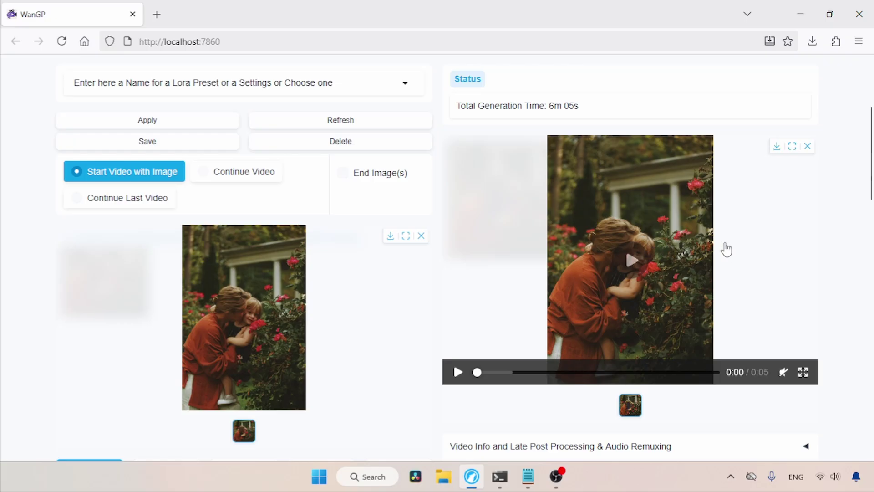
pyautogui.click(727, 250)
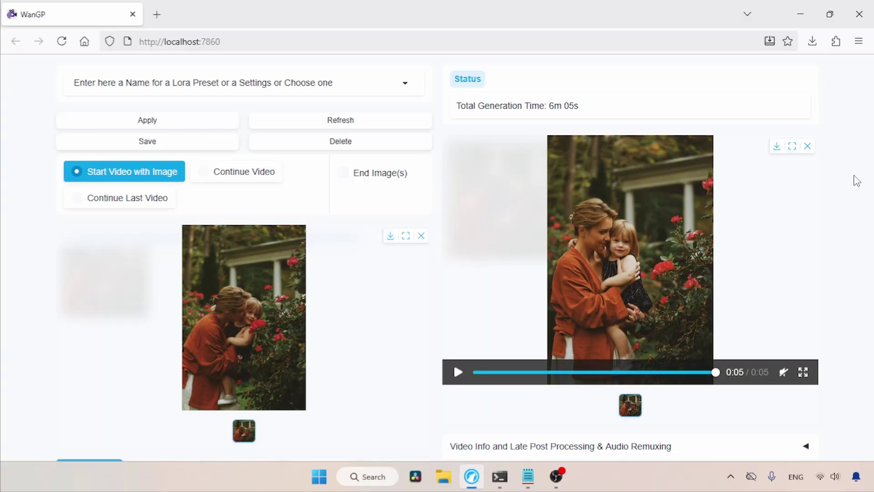
pyautogui.click(779, 238)
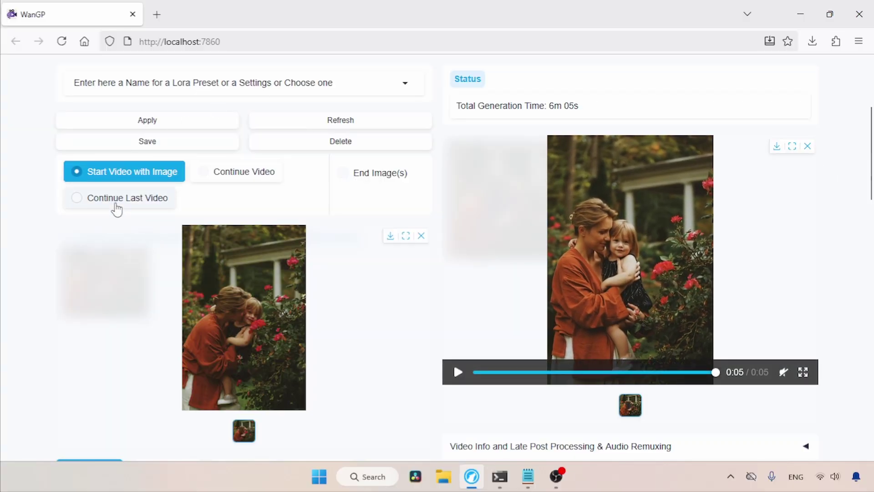
# Continue the last mother-and-child video with the prompt 'a woman playing with her child' and start generation
pyautogui.click(116, 204)
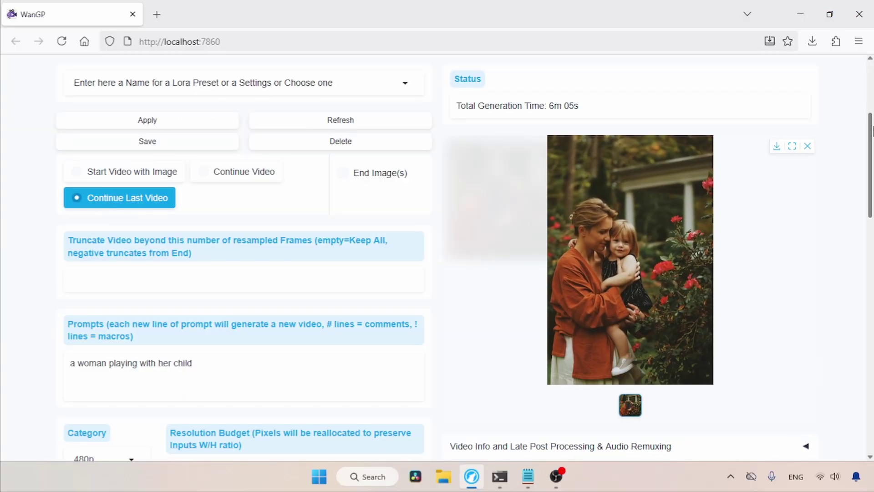
pyautogui.scroll(-1, 497, 197)
pyautogui.moveTo(871, 172)
pyautogui.mouseDown()
pyautogui.moveTo(871, 192)
pyautogui.moveTo(872, 184)
pyautogui.mouseUp()
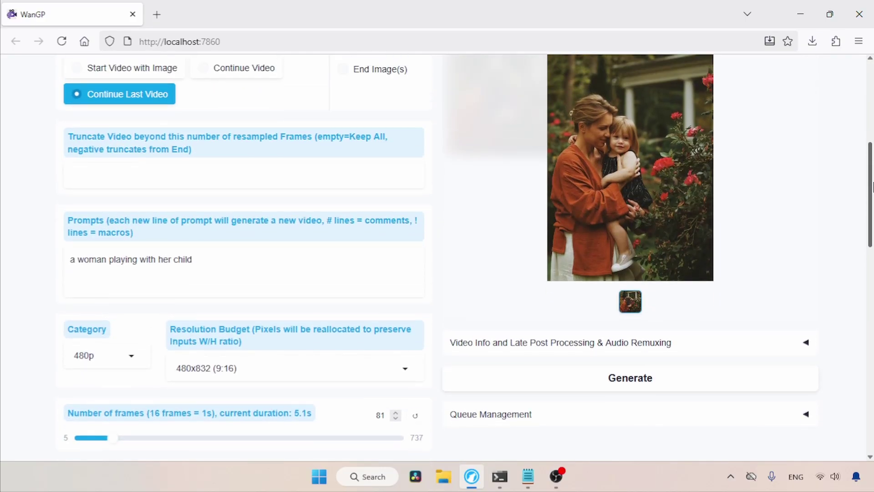
pyautogui.moveTo(238, 262); pyautogui.dragTo(32, 255)
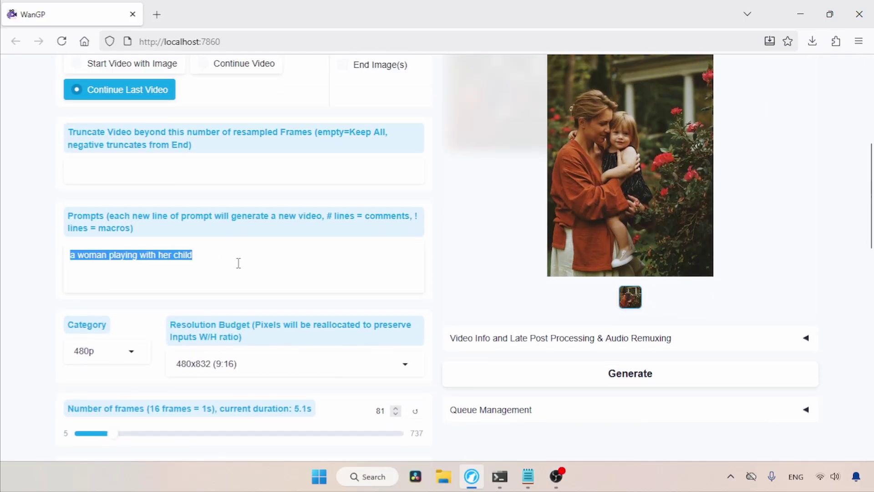
pyautogui.moveTo(872, 181); pyautogui.dragTo(872, 236)
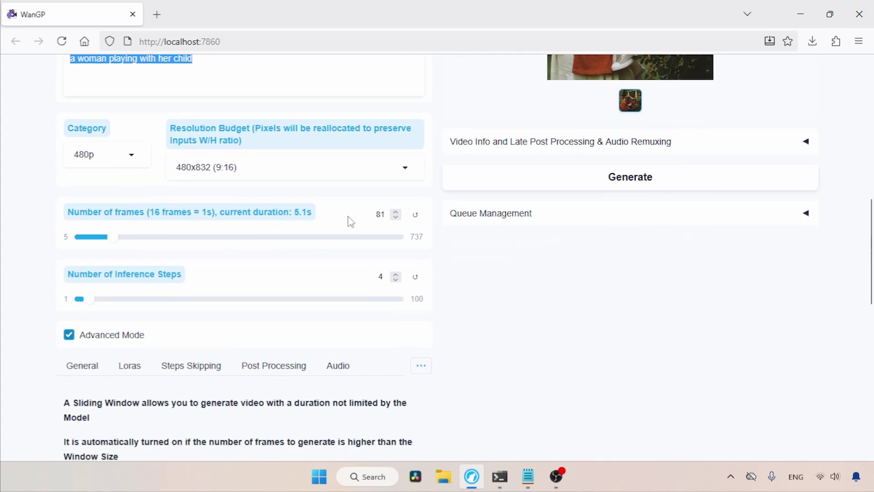
pyautogui.scroll(5, 560, 217)
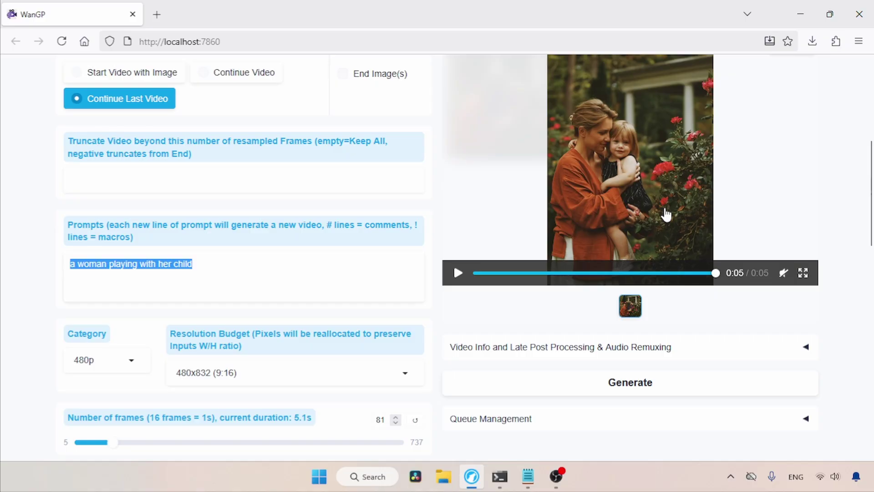
pyautogui.scroll(1, 666, 214)
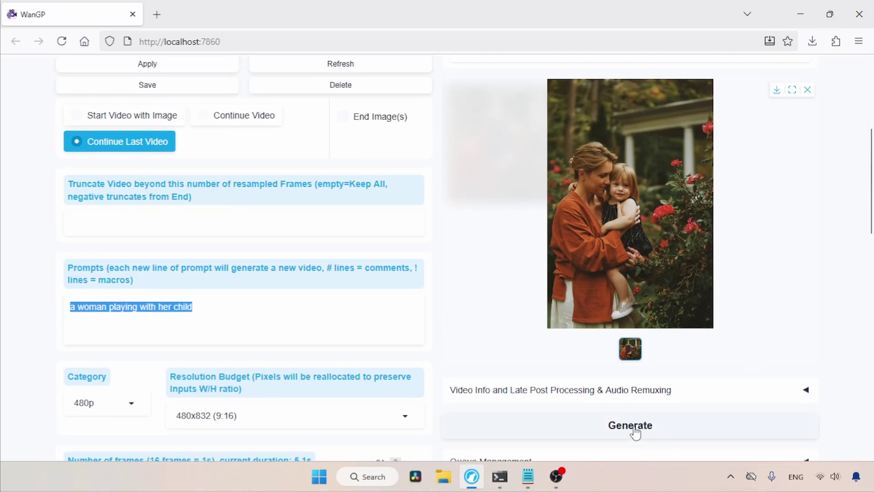
pyautogui.click(636, 432)
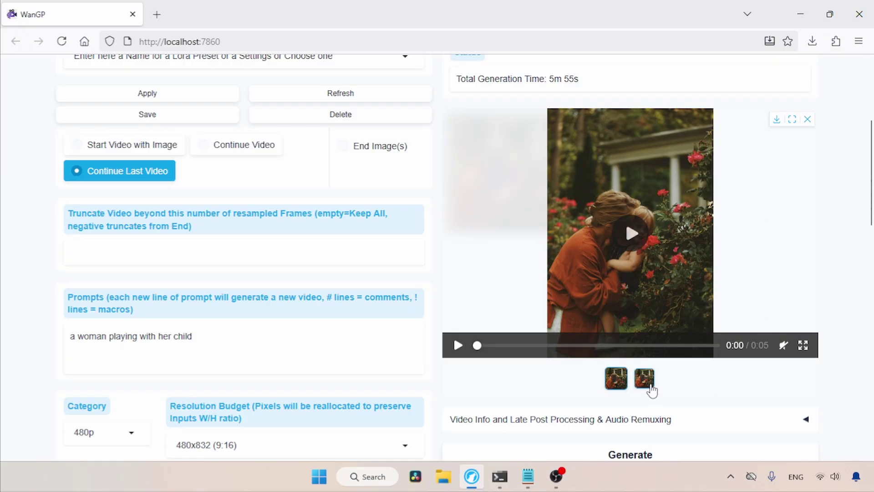
# Load the second, 0:10 mother-and-child output in the player and play it
pyautogui.click(644, 378)
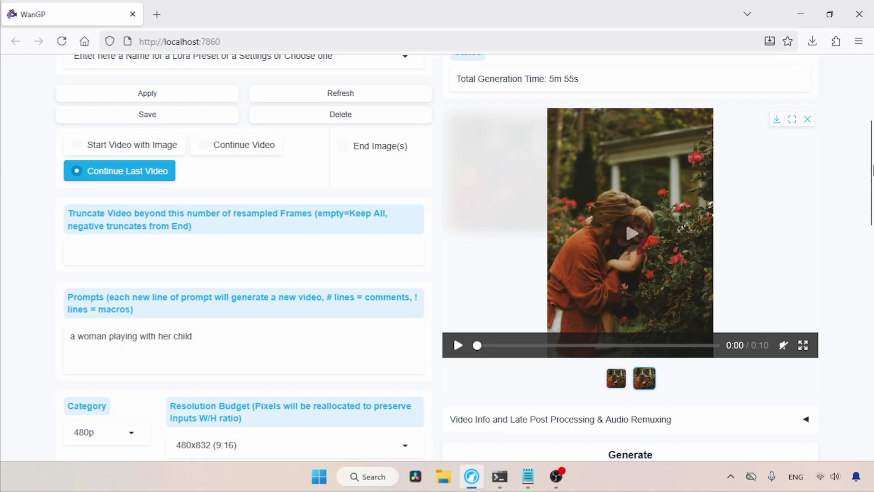
pyautogui.click(652, 233)
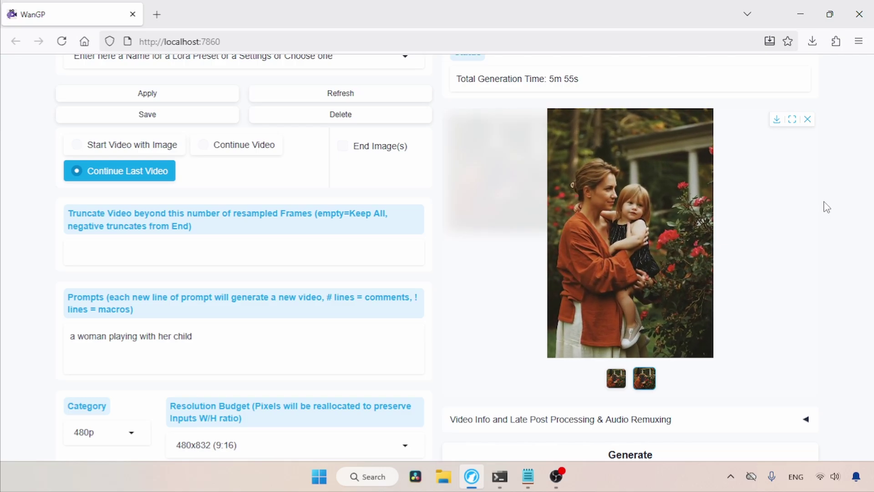
pyautogui.scroll(2, 827, 208)
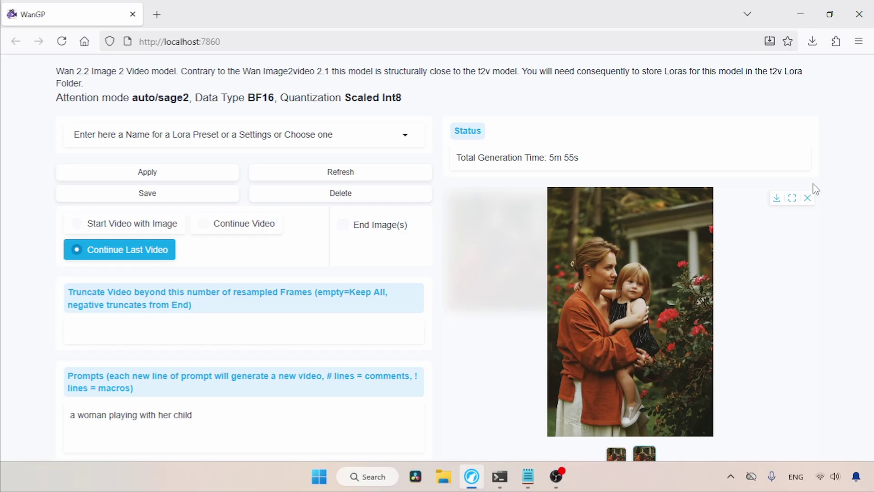
pyautogui.moveTo(757, 267)
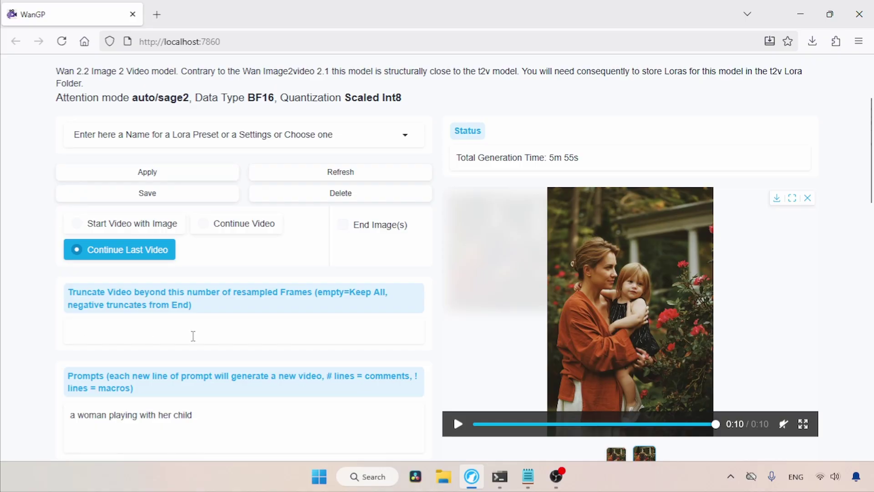
# Switch to Continue Video, upload the 3-second red-beanie woman clip, and play it
pyautogui.click(251, 232)
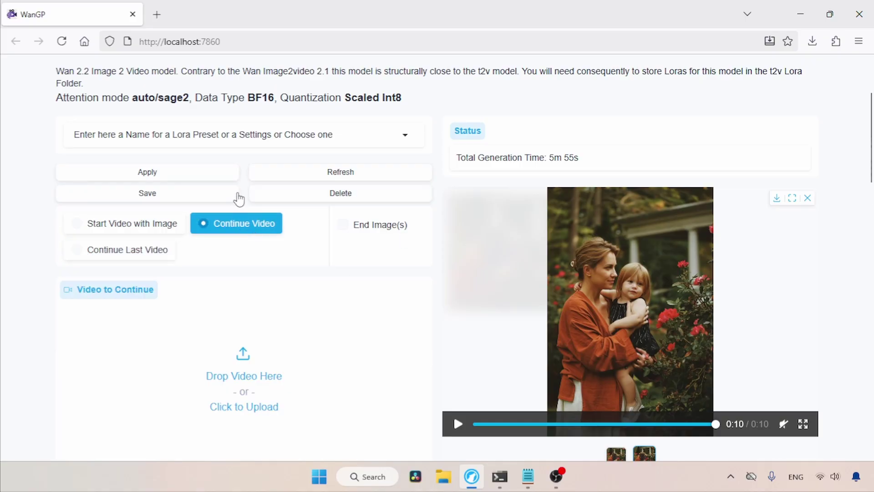
pyautogui.scroll(-3, 233, 192)
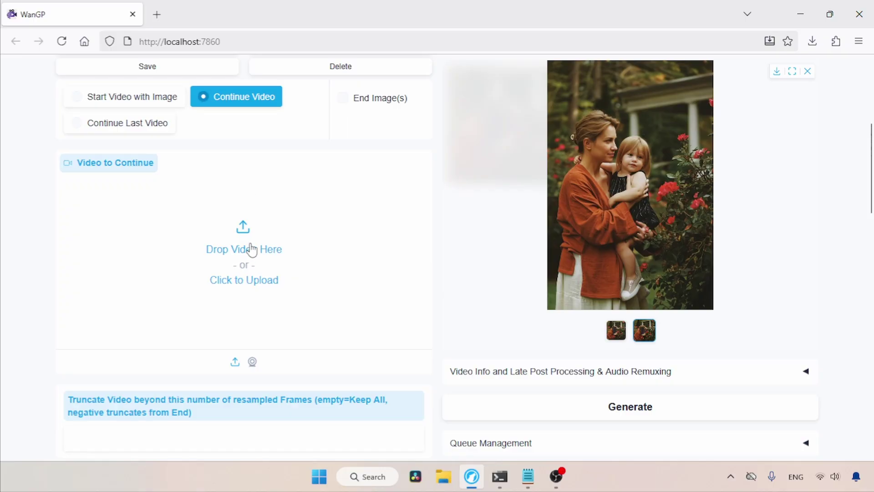
pyautogui.click(196, 209)
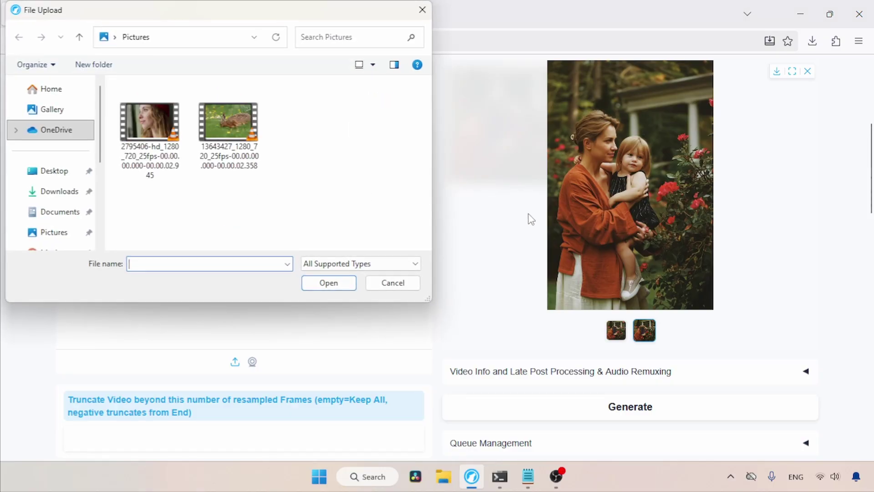
pyautogui.click(150, 135)
pyautogui.click(325, 286)
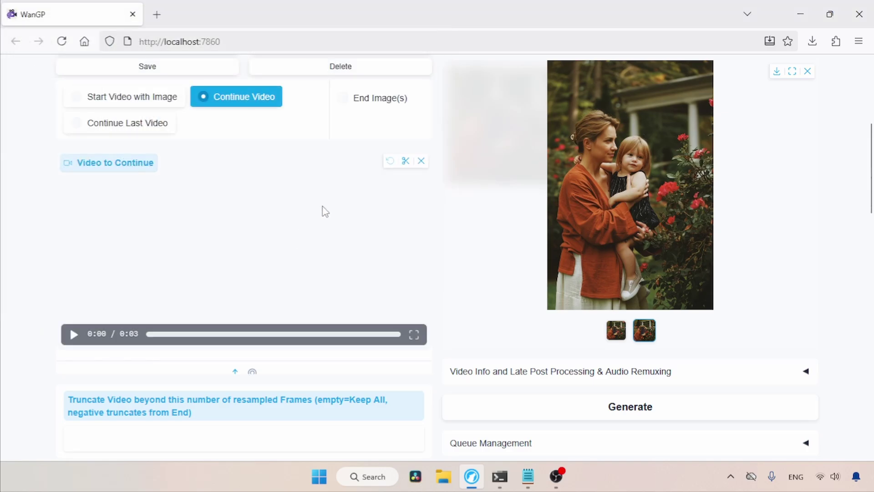
pyautogui.scroll(-2, 868, 178)
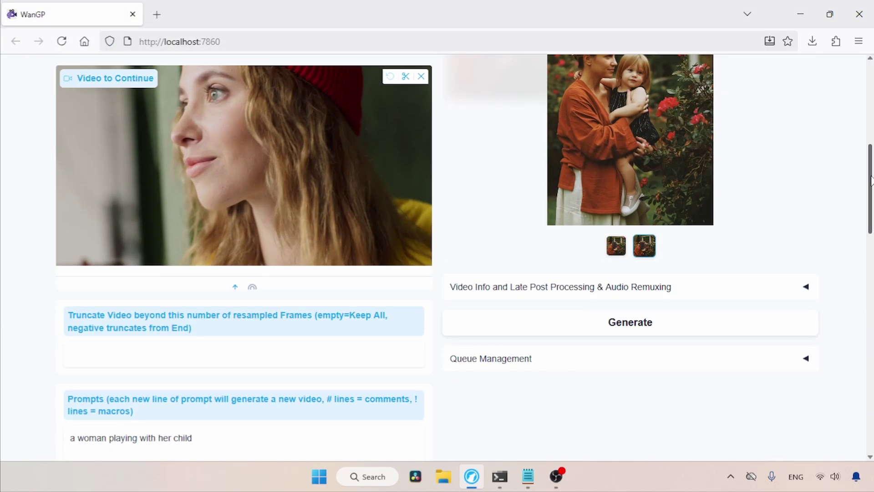
pyautogui.click(73, 250)
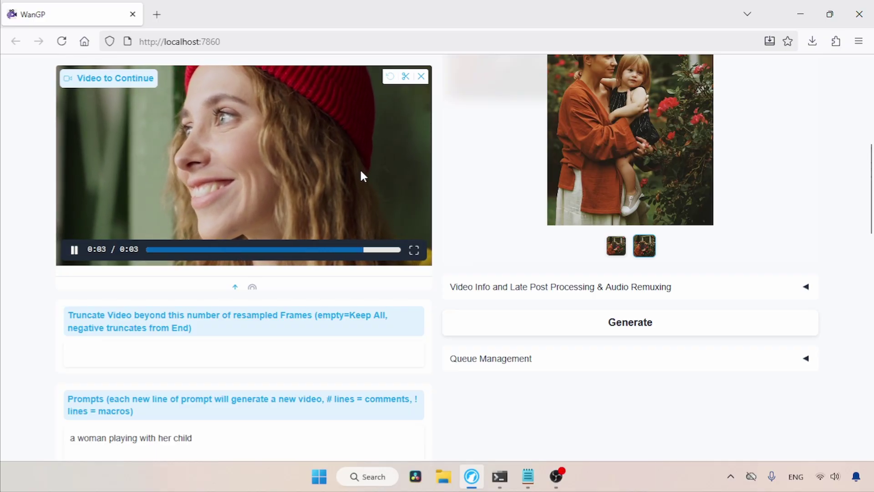
# Replace the prompt with 'a woman smiling and looking at the camera'
pyautogui.scroll(-5, 265, 196)
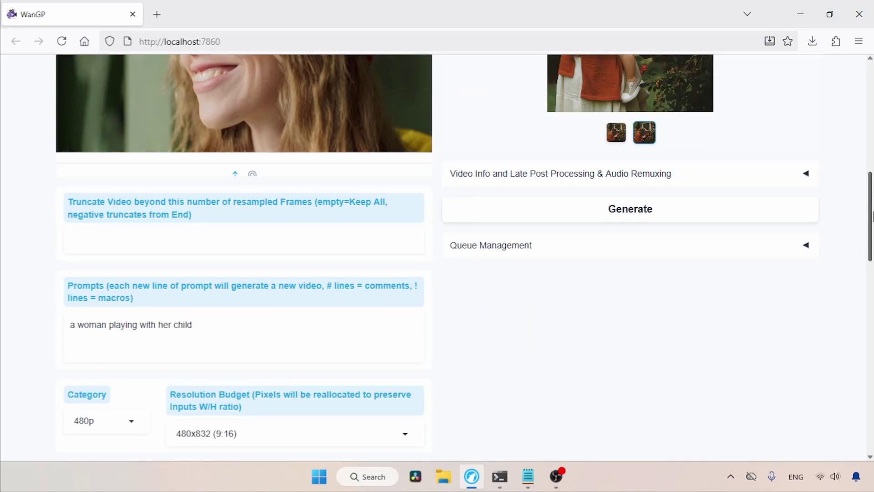
pyautogui.tripleClick(234, 248)
pyautogui.write('a woman smiling and looking at the')
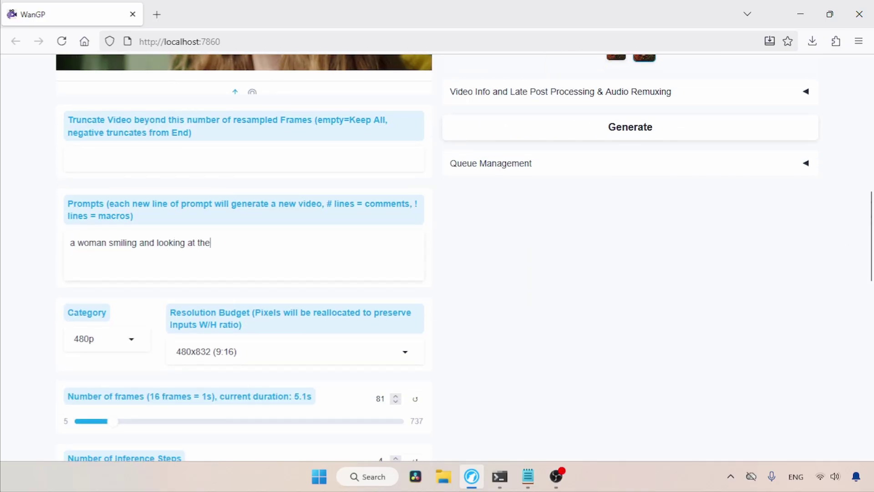
pyautogui.write(' camera')
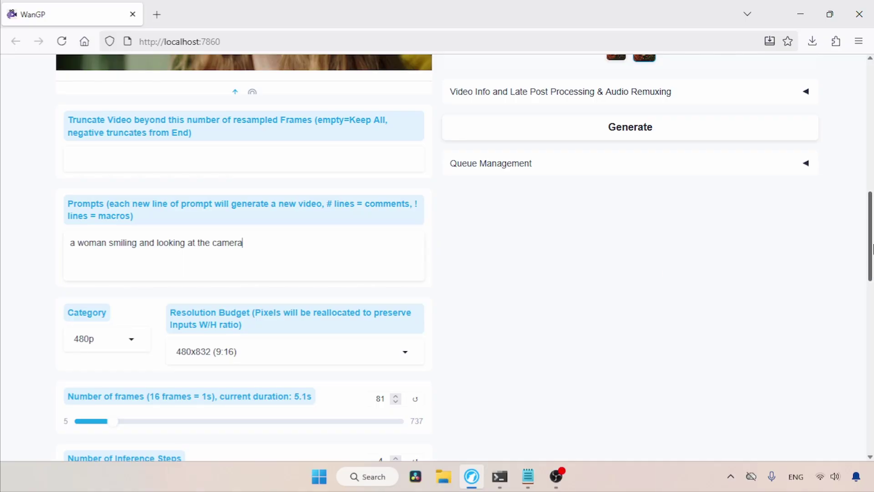
# Set the Resolution Budget to 832x480 (16:9)
pyautogui.scroll(-2, 398, 246)
pyautogui.click(318, 253)
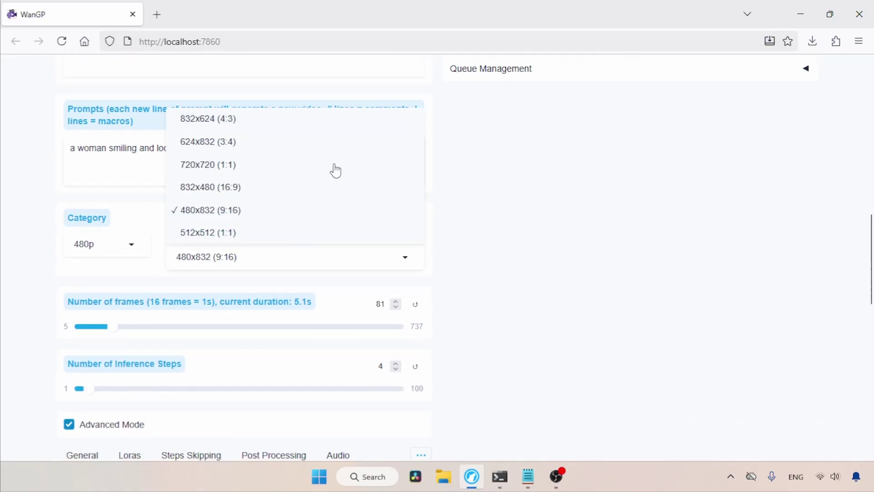
pyautogui.click(233, 188)
pyautogui.scroll(-3, 872, 272)
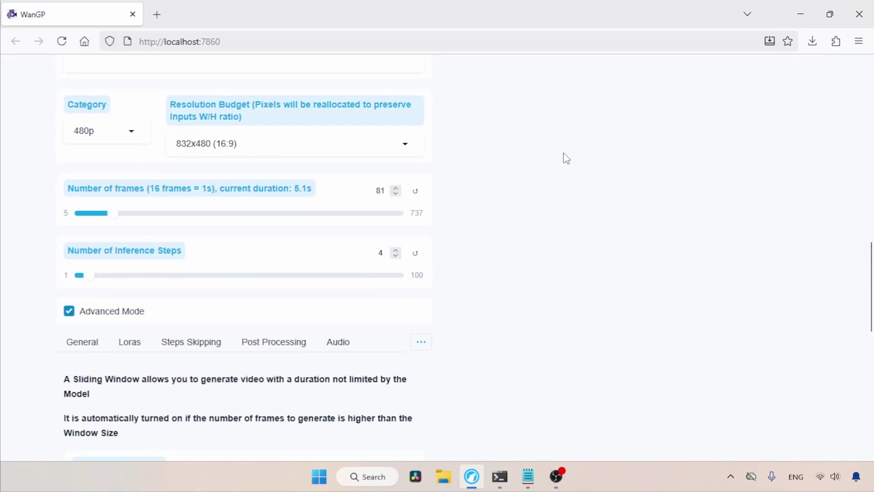
pyautogui.scroll(10, 858, 276)
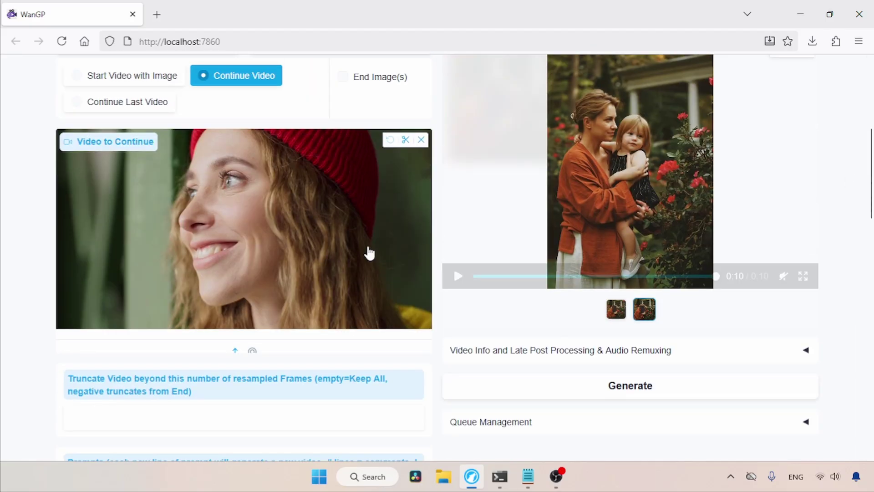
pyautogui.moveTo(267, 266)
# Keep the number of frames at 81, resetting it after trying 161
pyautogui.scroll(-10, 234, 176)
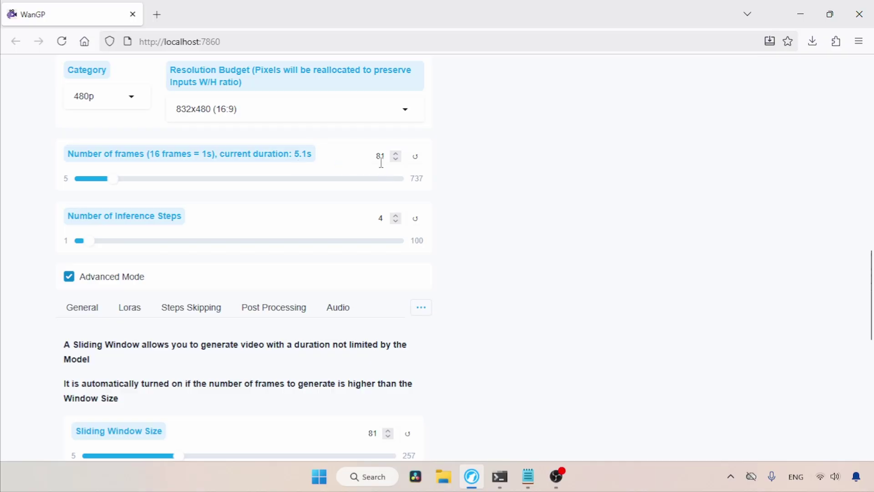
pyautogui.moveTo(113, 179); pyautogui.dragTo(147, 179)
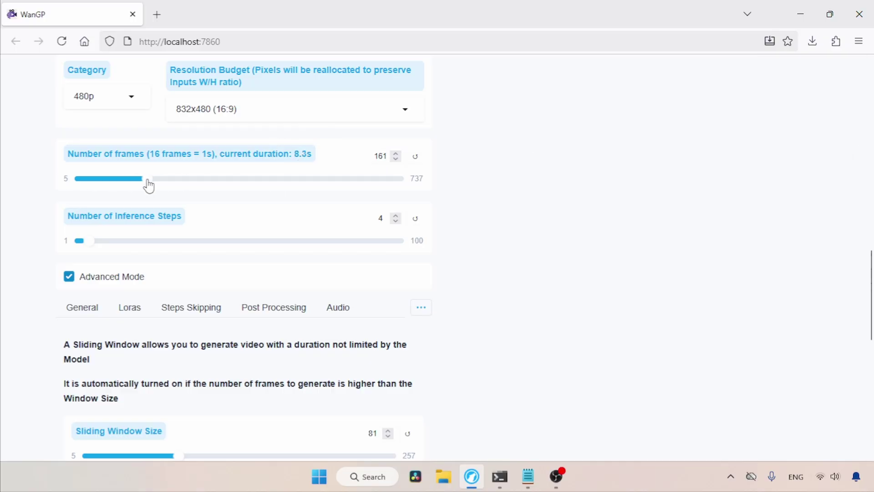
pyautogui.click(414, 158)
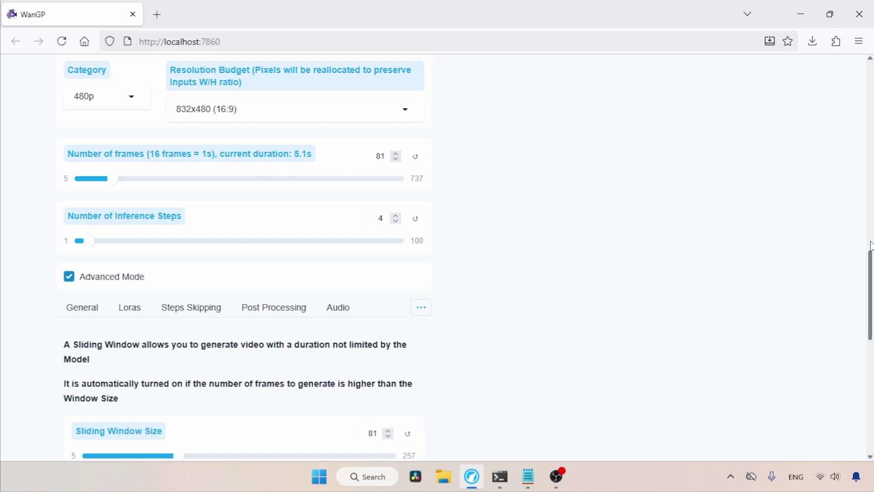
pyautogui.scroll(-4, 871, 279)
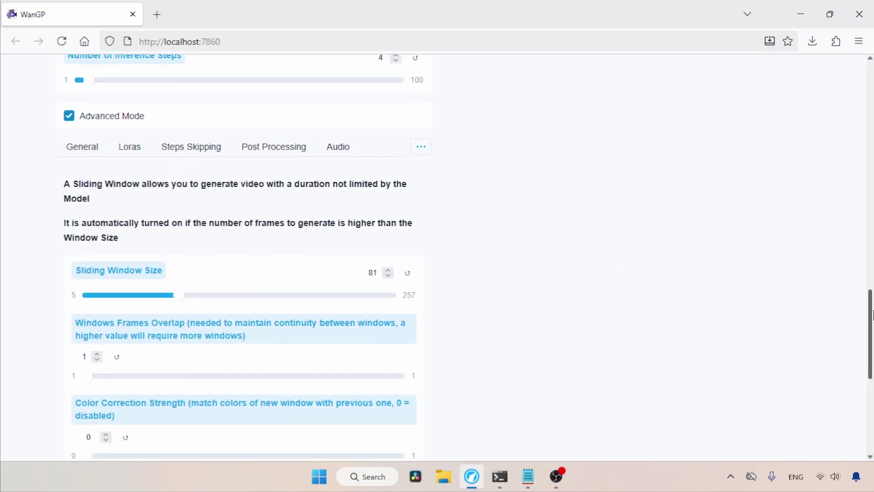
pyautogui.moveTo(871, 317); pyautogui.dragTo(872, 169)
pyautogui.scroll(1, 873, 169)
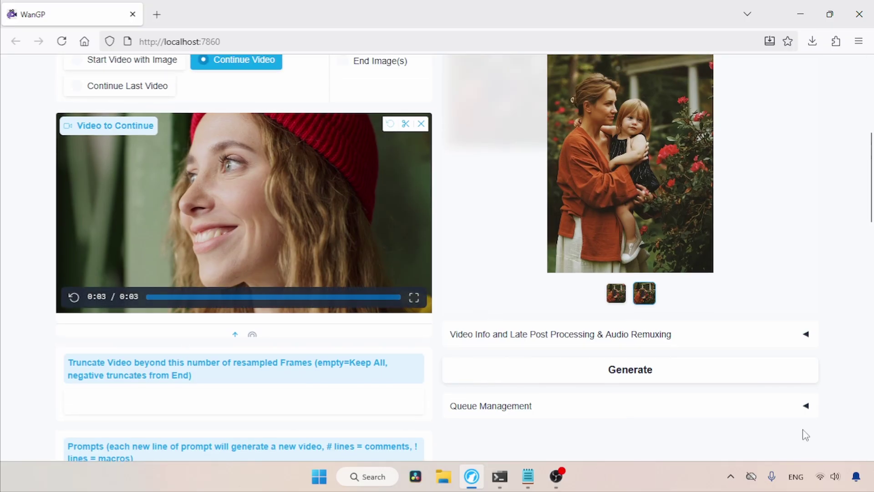
# Generate the 8-second red-beanie continuation and play the new output video
pyautogui.click(657, 383)
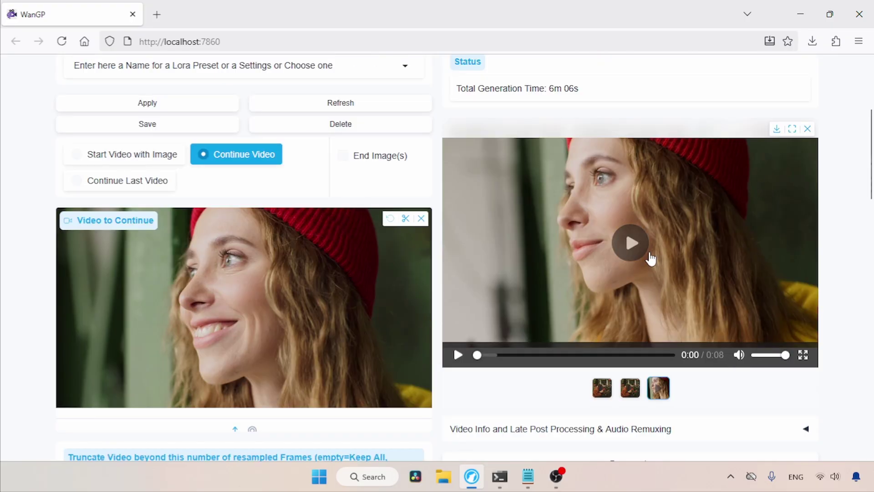
pyautogui.click(688, 223)
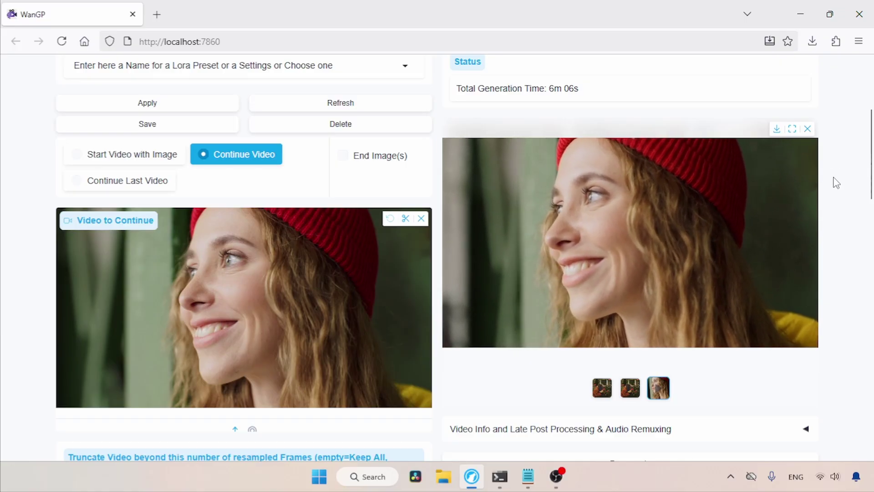